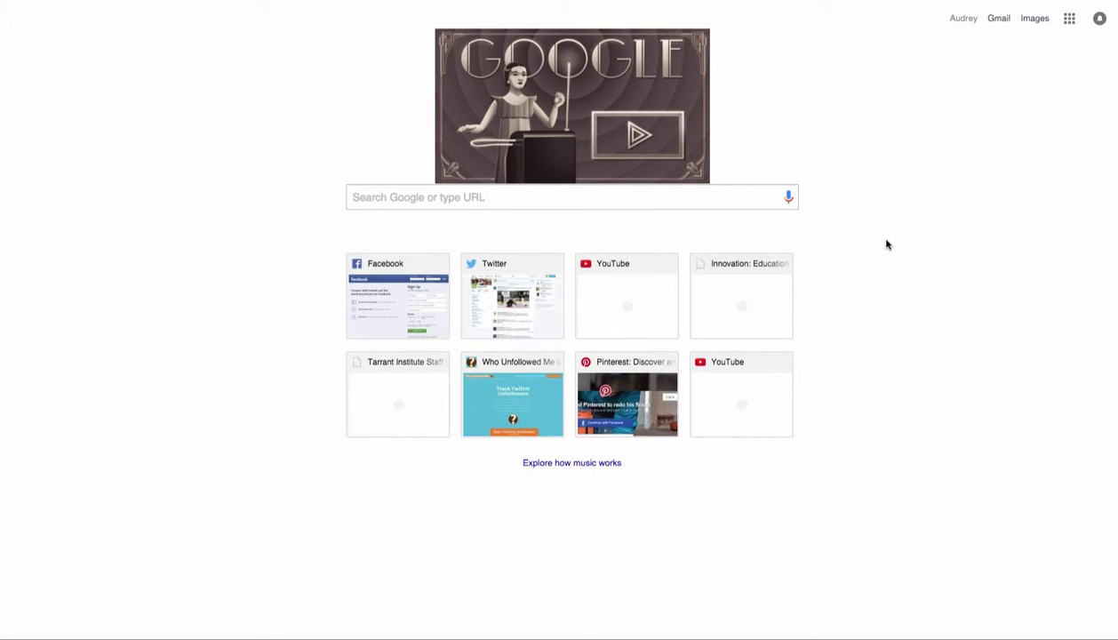
- Place the cursor in the Google new-tab search box, ready to search for vegan
left_click(534, 200)
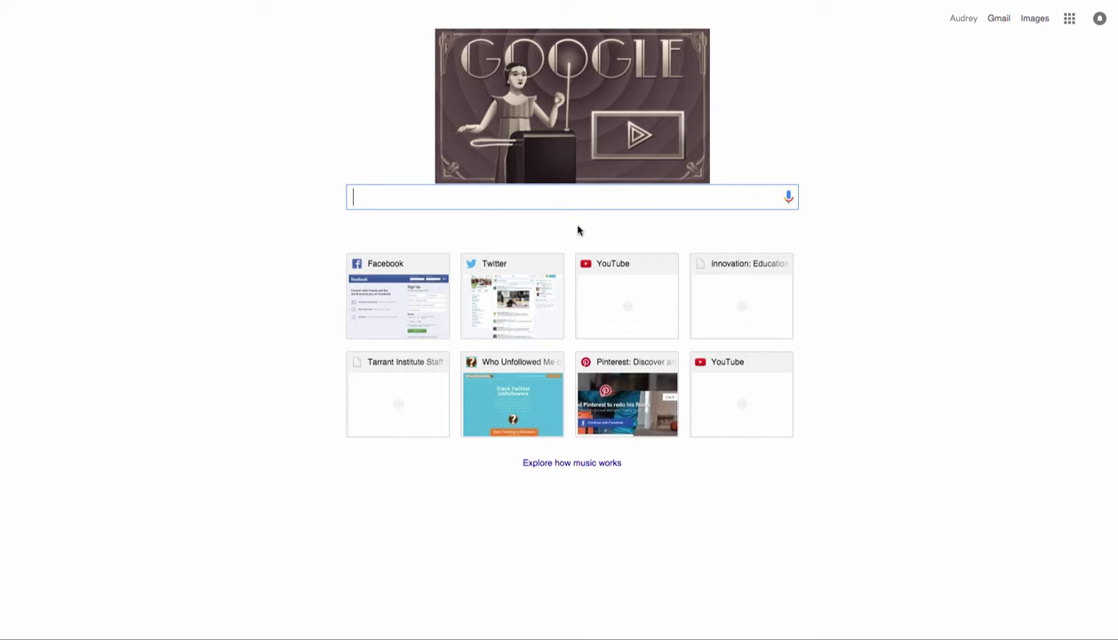
type("vegan")
key("Return")
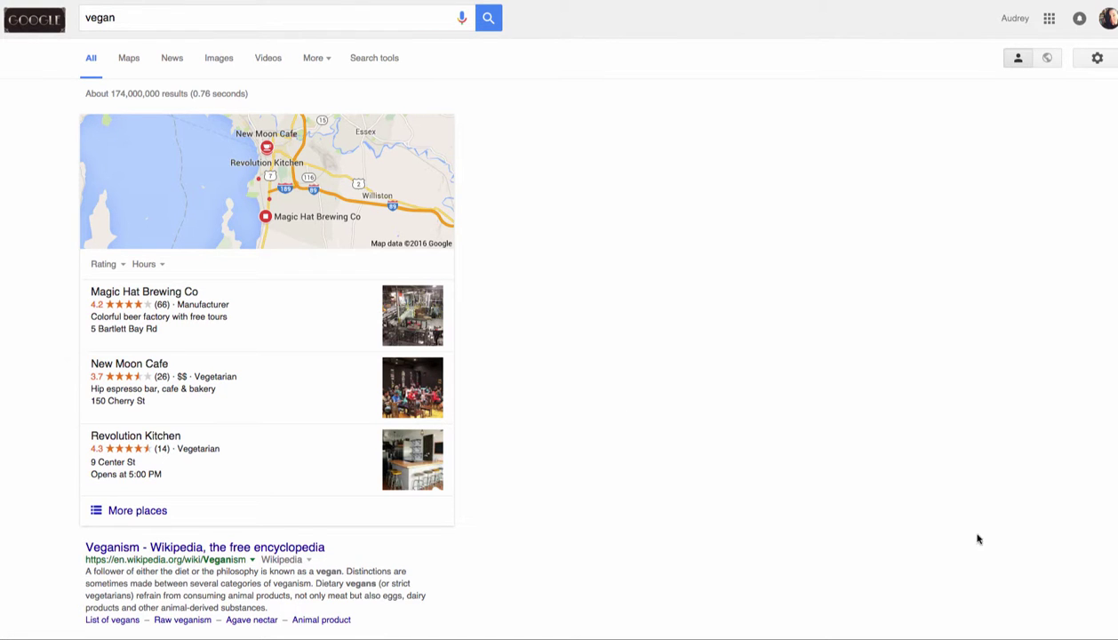
scroll(978, 538, "down", 2)
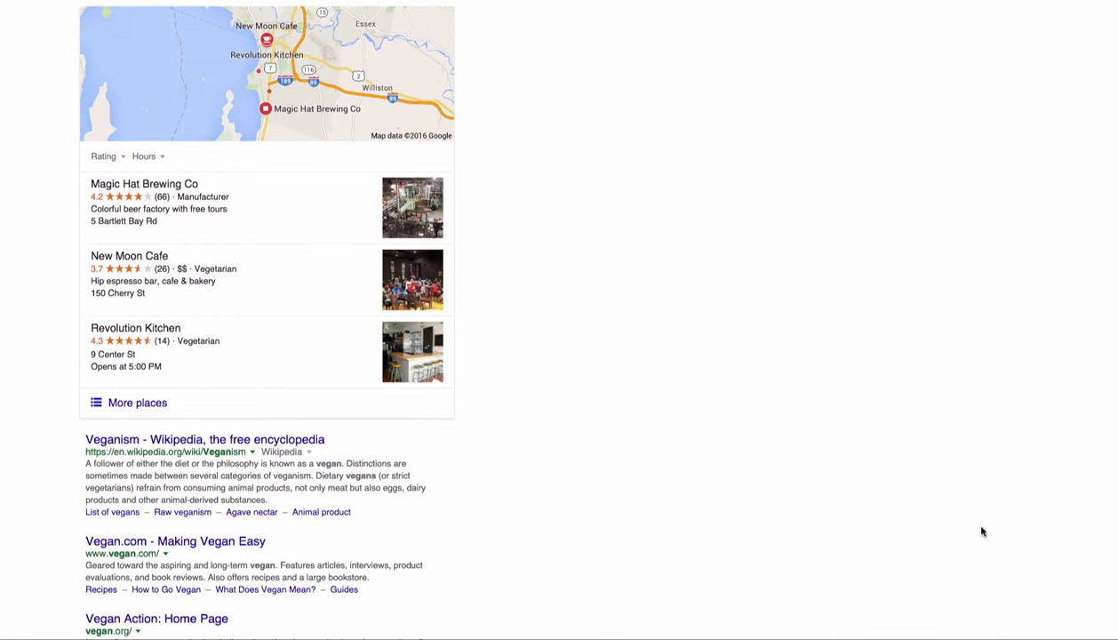
scroll(982, 532, "down", 4)
scroll(981, 530, "down", 2)
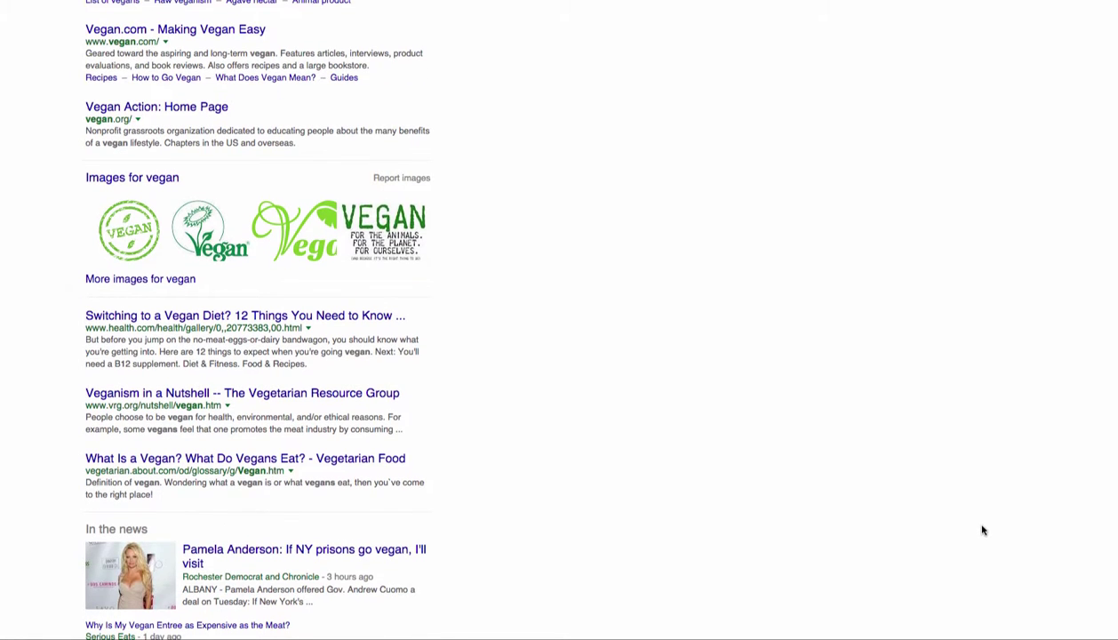
scroll(987, 525, "up", 1)
scroll(990, 521, "up", 6)
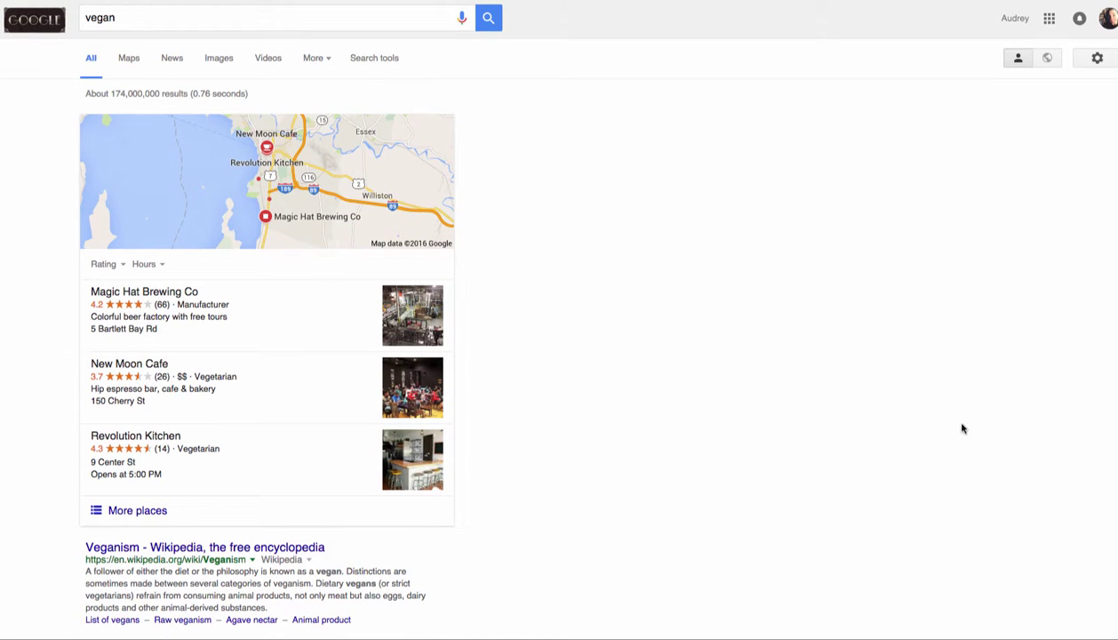
- Limit the vegan search to Microsoft Powerpoint (.ppt) files through Advanced search
left_click(1097, 58)
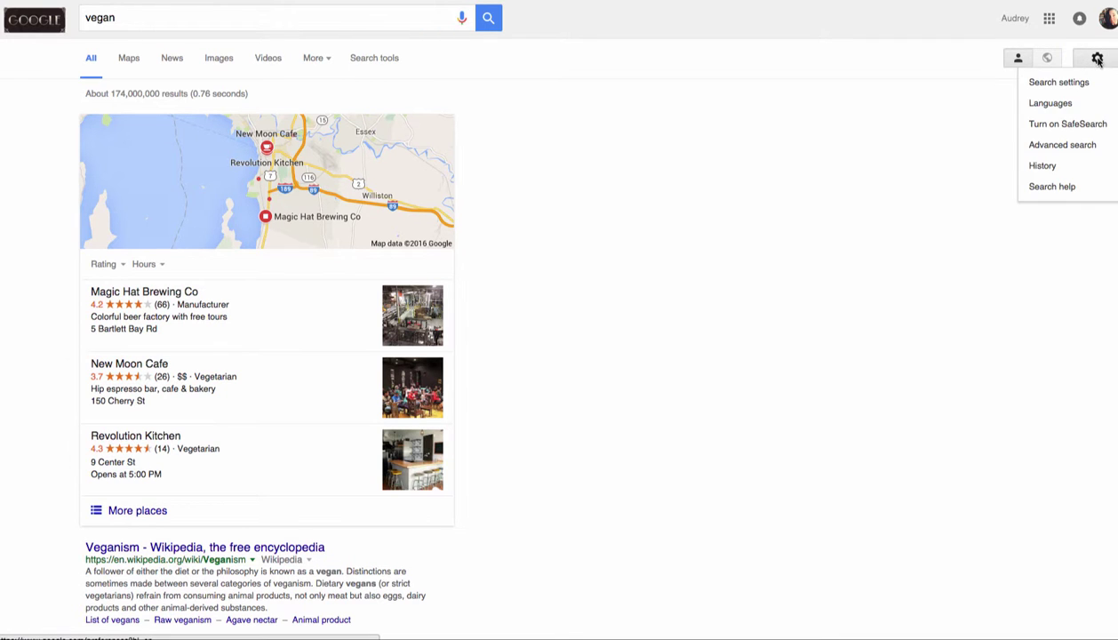
left_click(1076, 145)
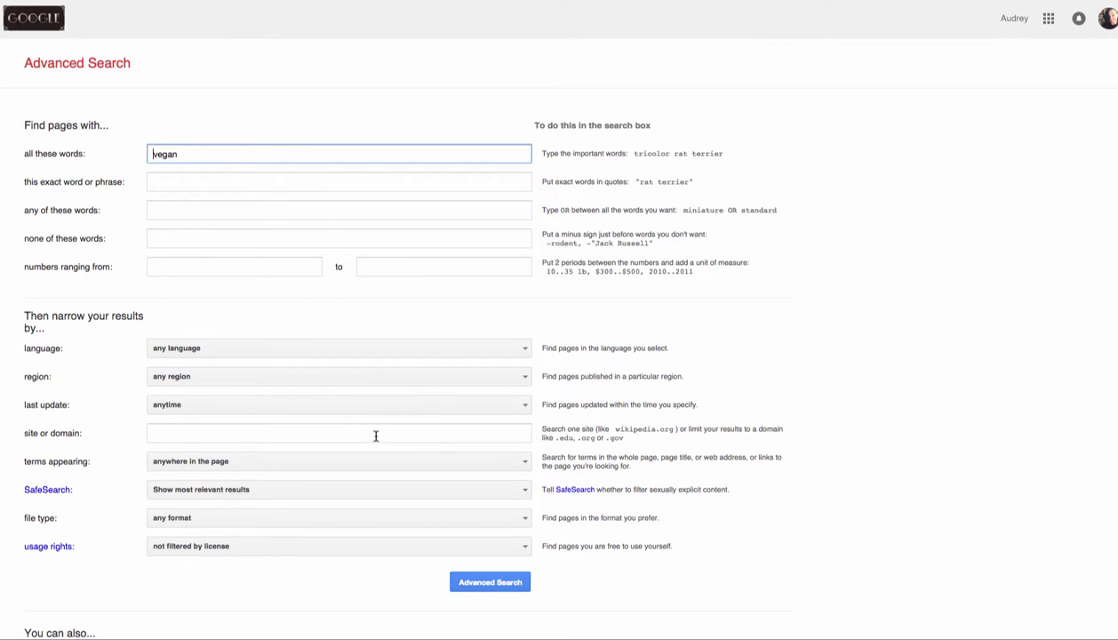
left_click(225, 522)
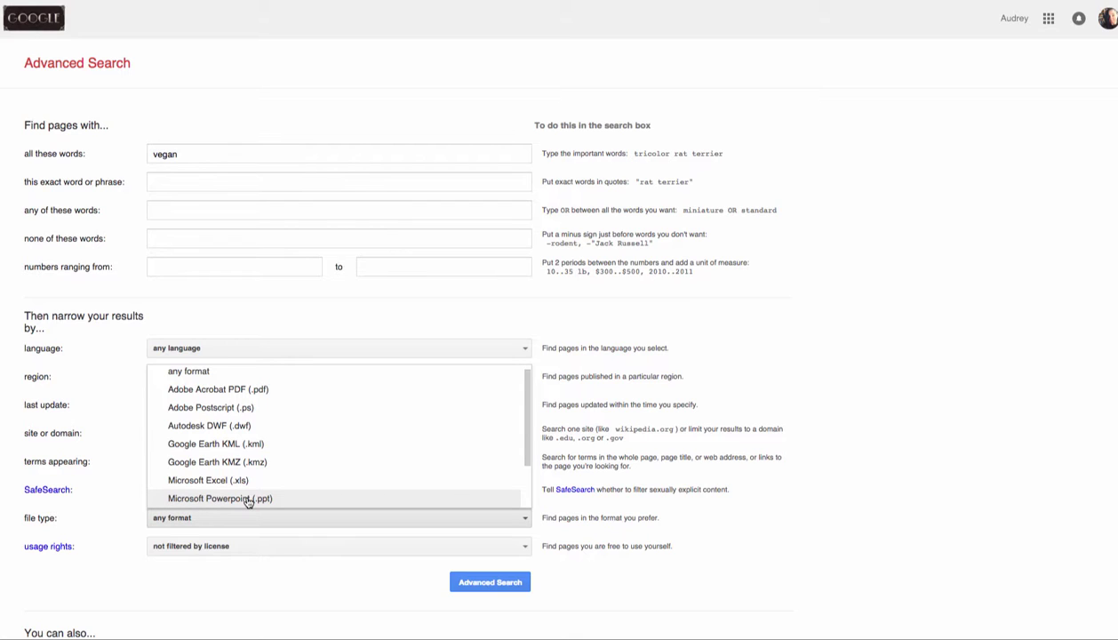
left_click(248, 500)
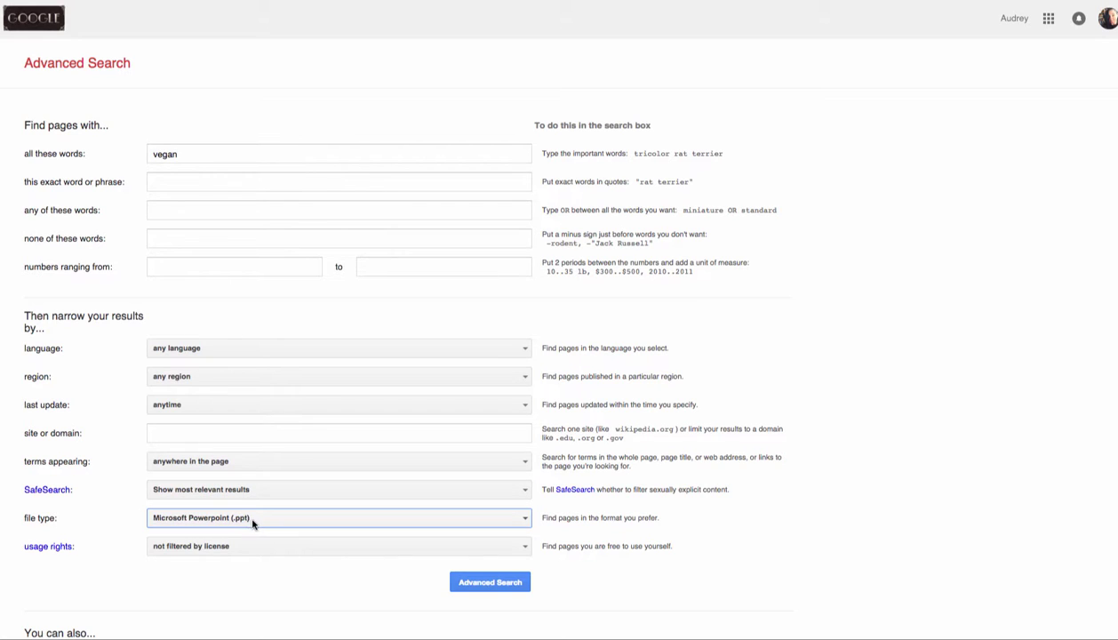
left_click(485, 583)
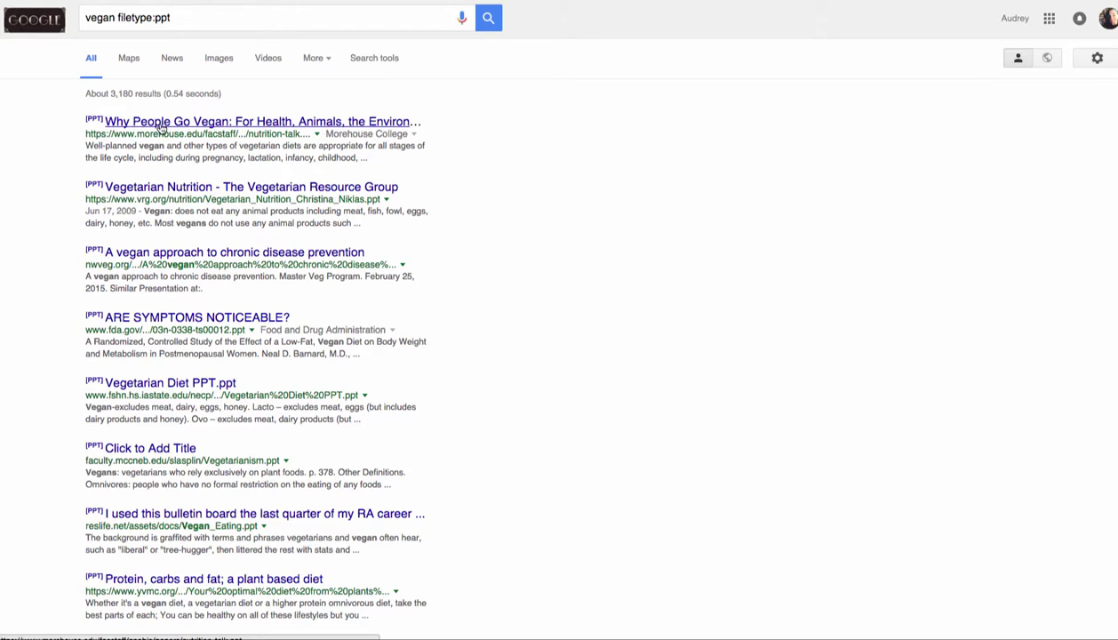
- Replace the previous query with 'vegan paper.li' and run the search
left_click(266, 17)
key("ctrl+a")
key("BackSpace")
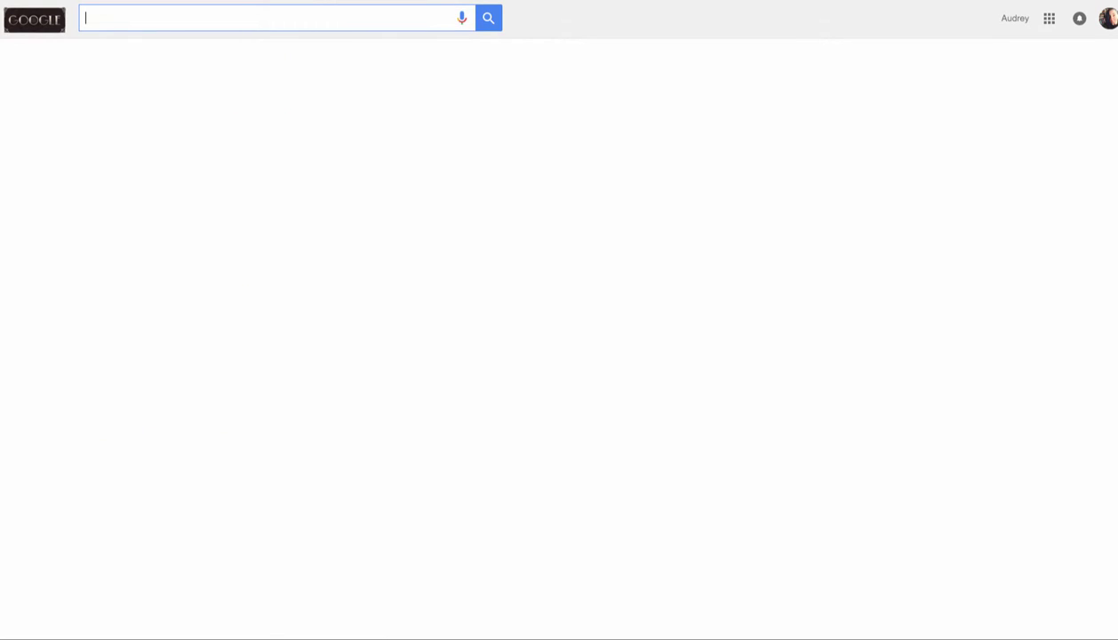
type("vegan")
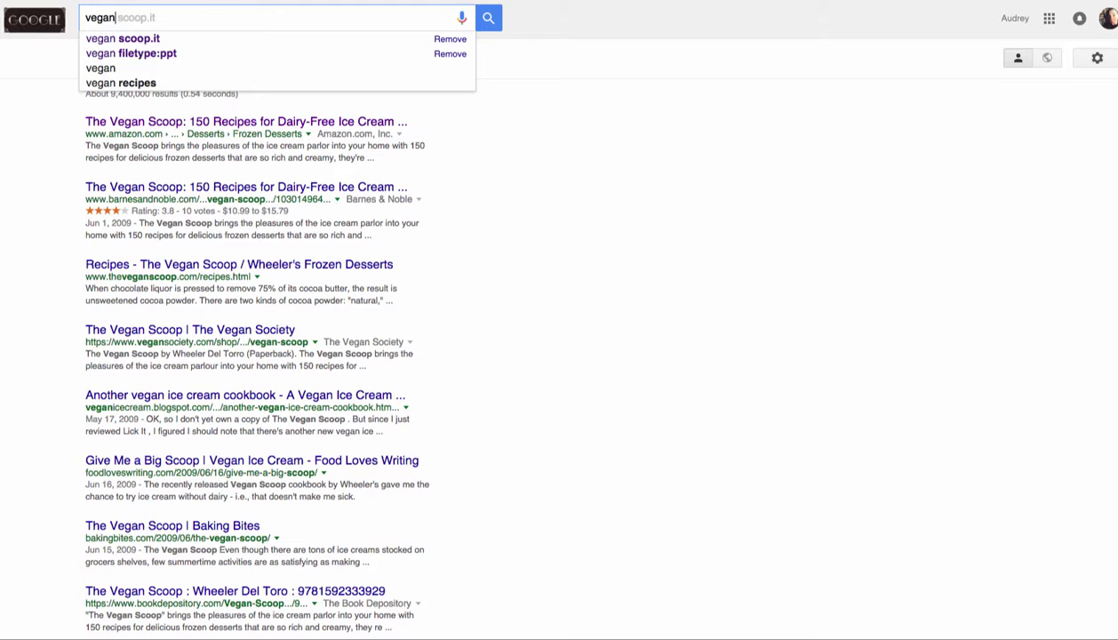
type(" paper")
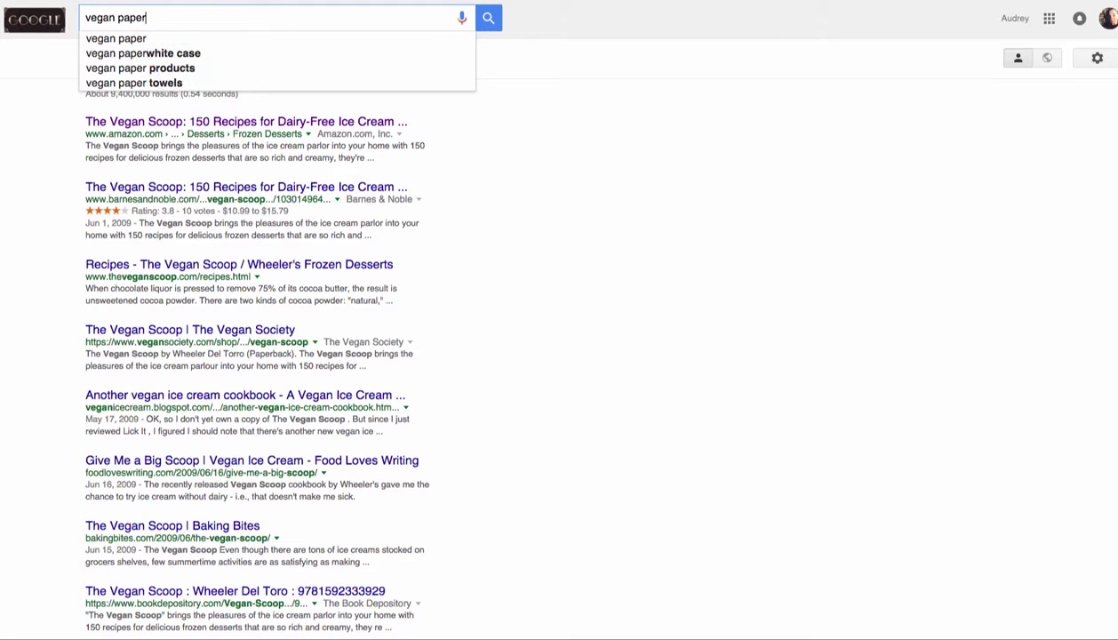
type(".l")
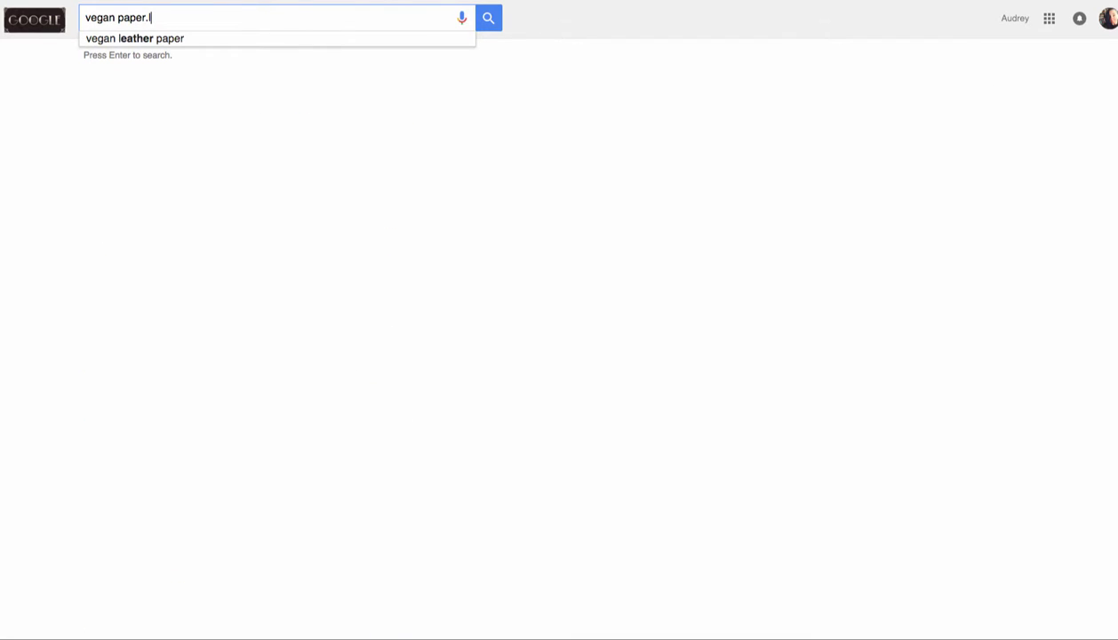
type("i")
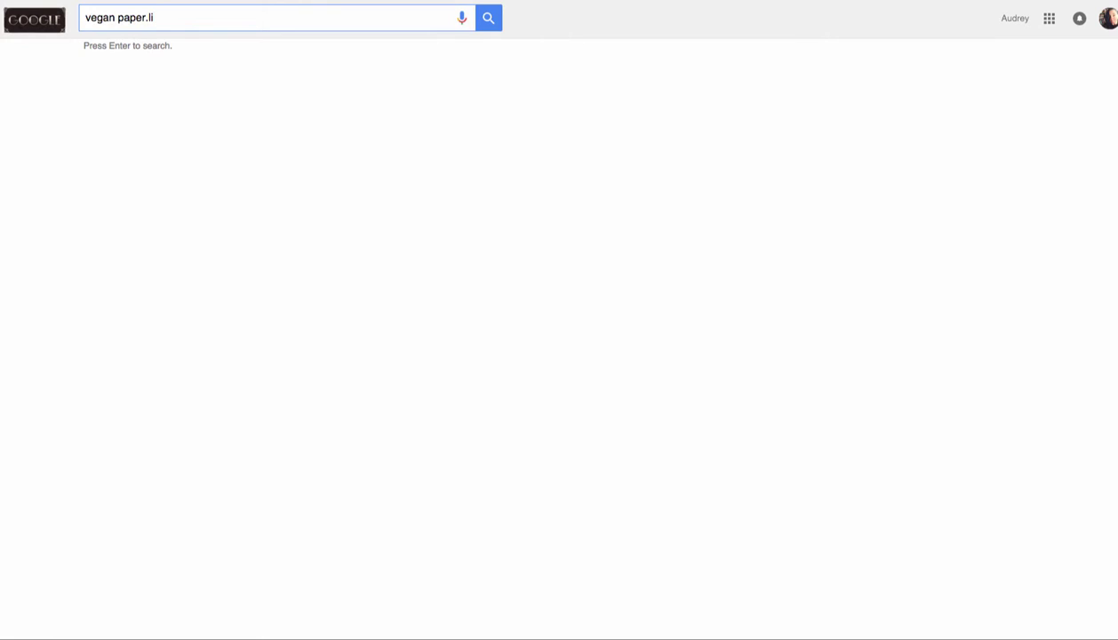
key("Return")
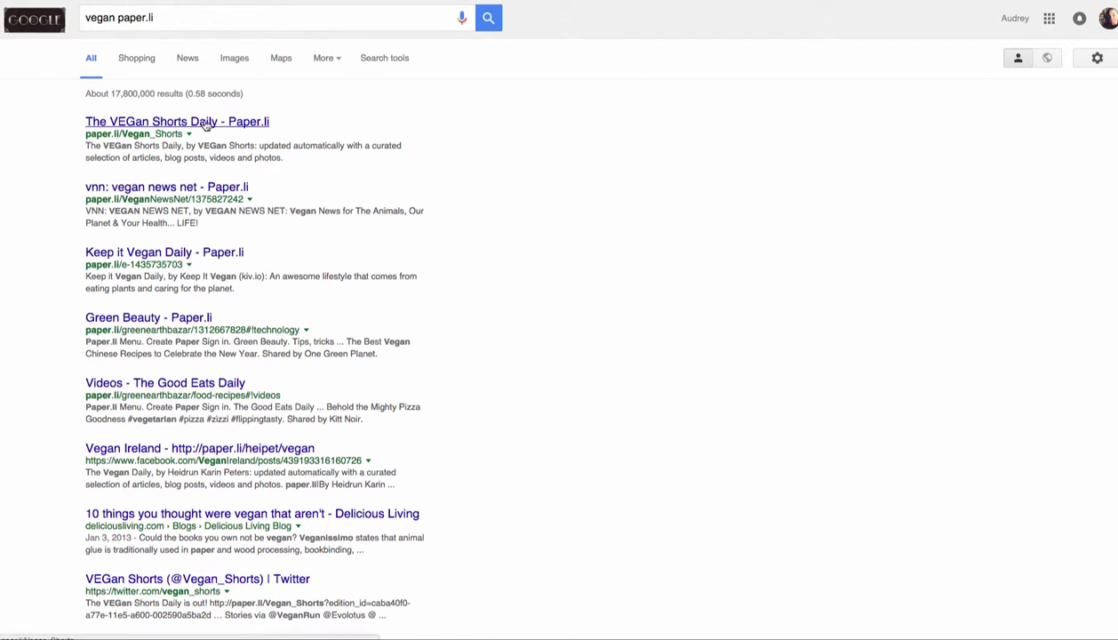
- Open The VEGan Shorts Daily paper and browse its headlines
left_click(202, 125)
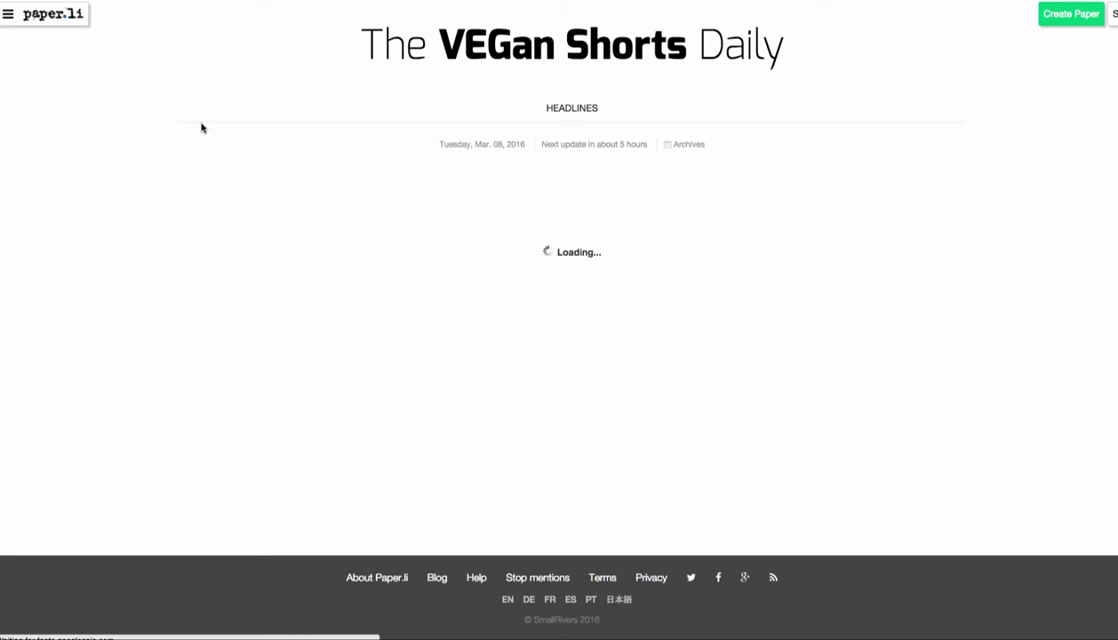
scroll(763, 470, "down", 2)
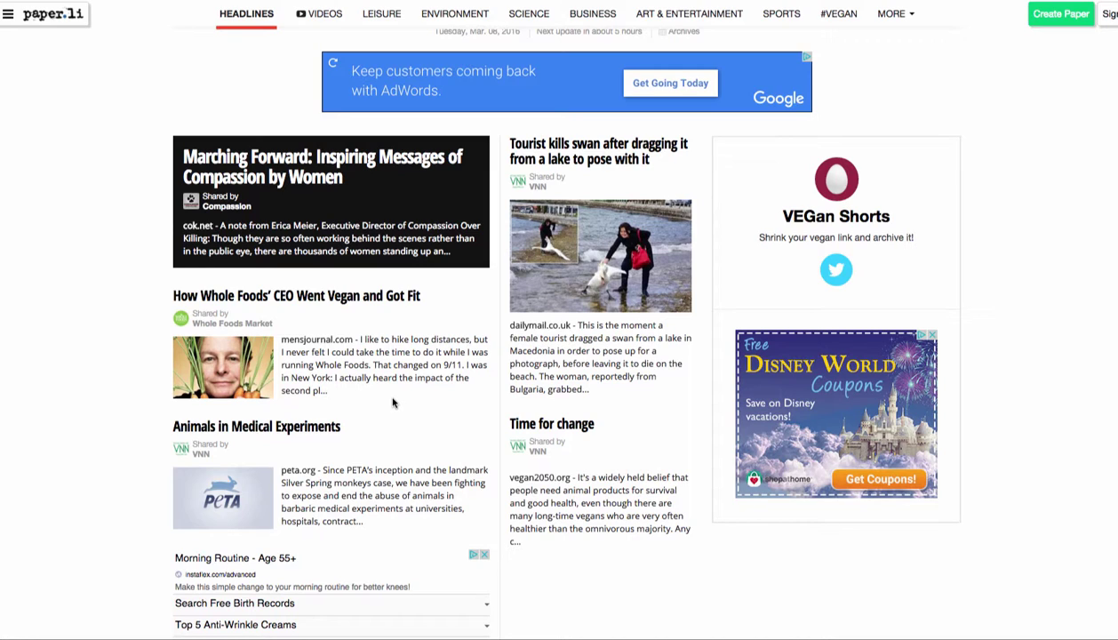
scroll(389, 384, "down", 1)
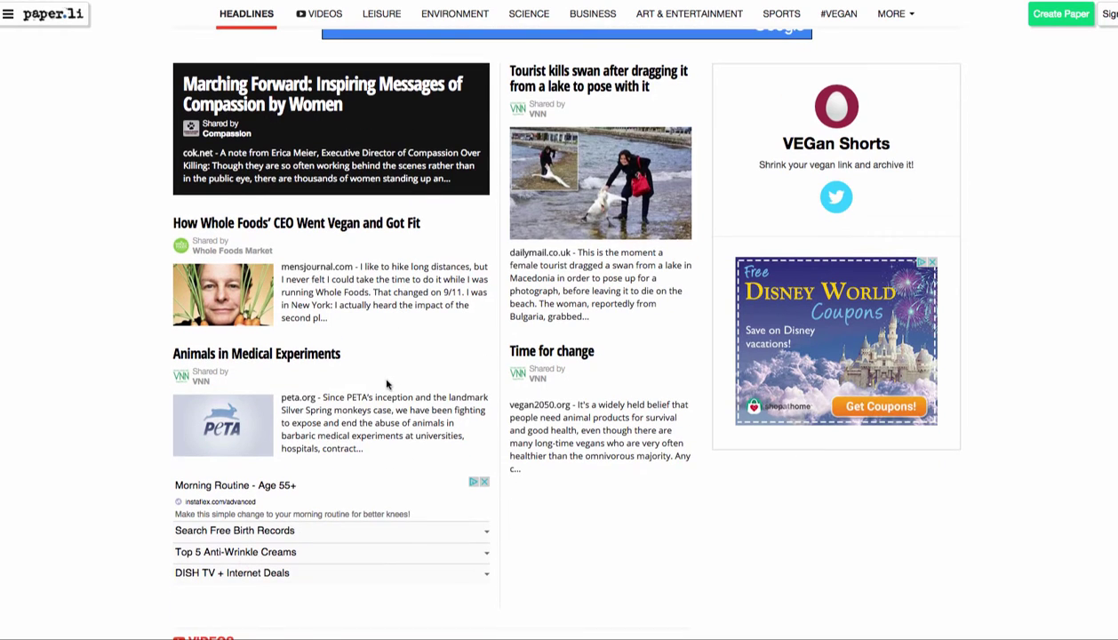
scroll(386, 383, "down", 2)
scroll(389, 374, "up", 2)
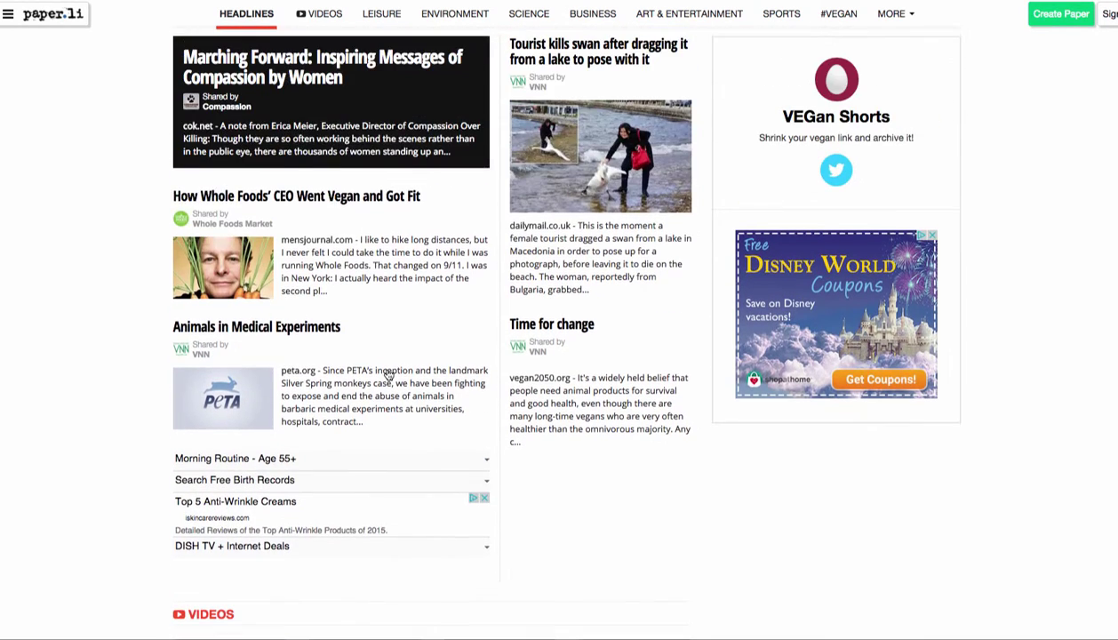
scroll(388, 374, "up", 3)
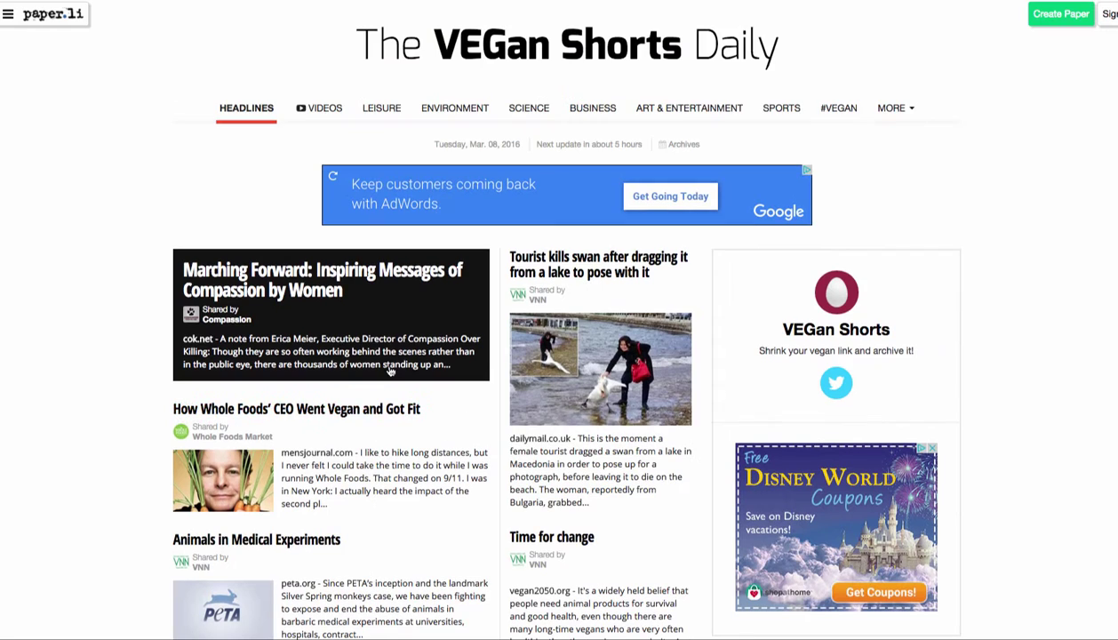
- View the paper's Videos and Environment sections, then return to Videos
left_click(310, 109)
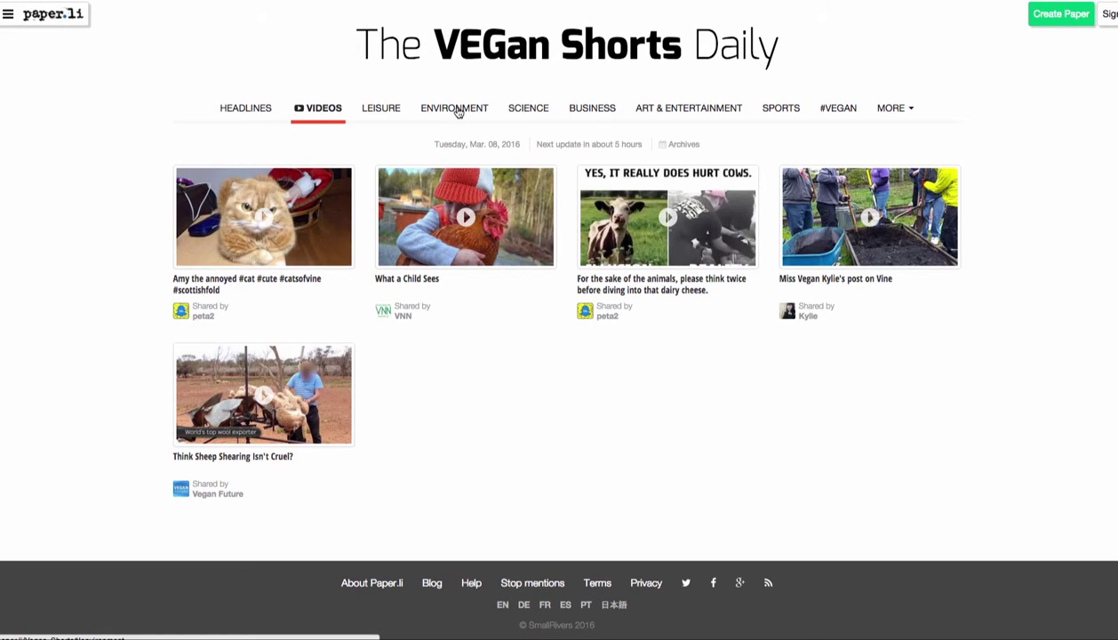
left_click(455, 108)
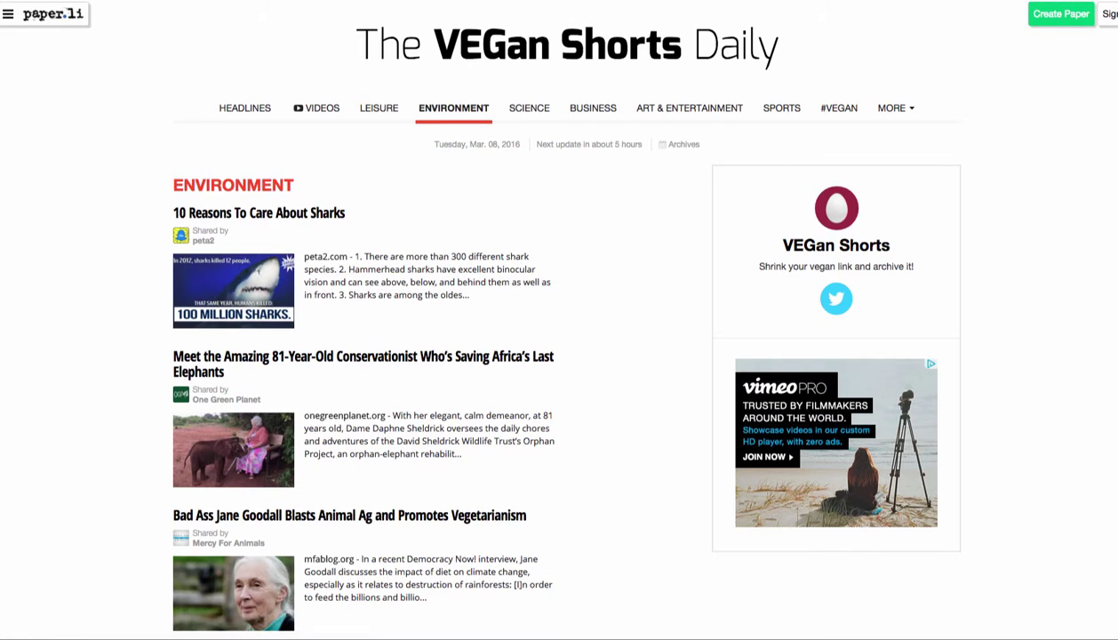
left_click(317, 108)
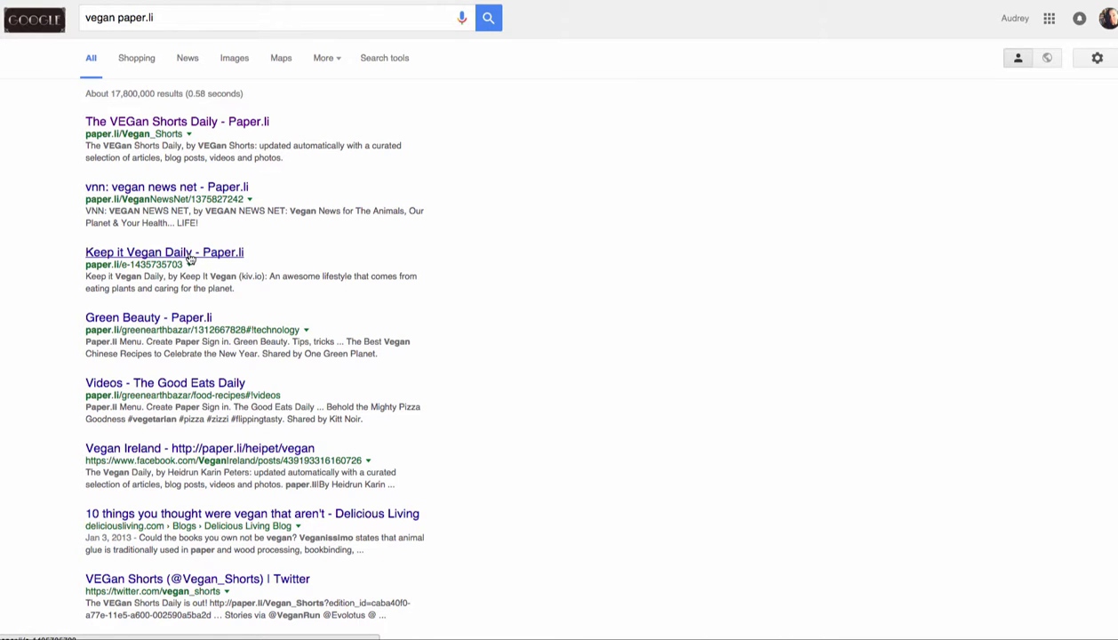
- Open Keep it Vegan Daily, then go back and open The VEGan Shorts Daily instead
left_click(189, 255)
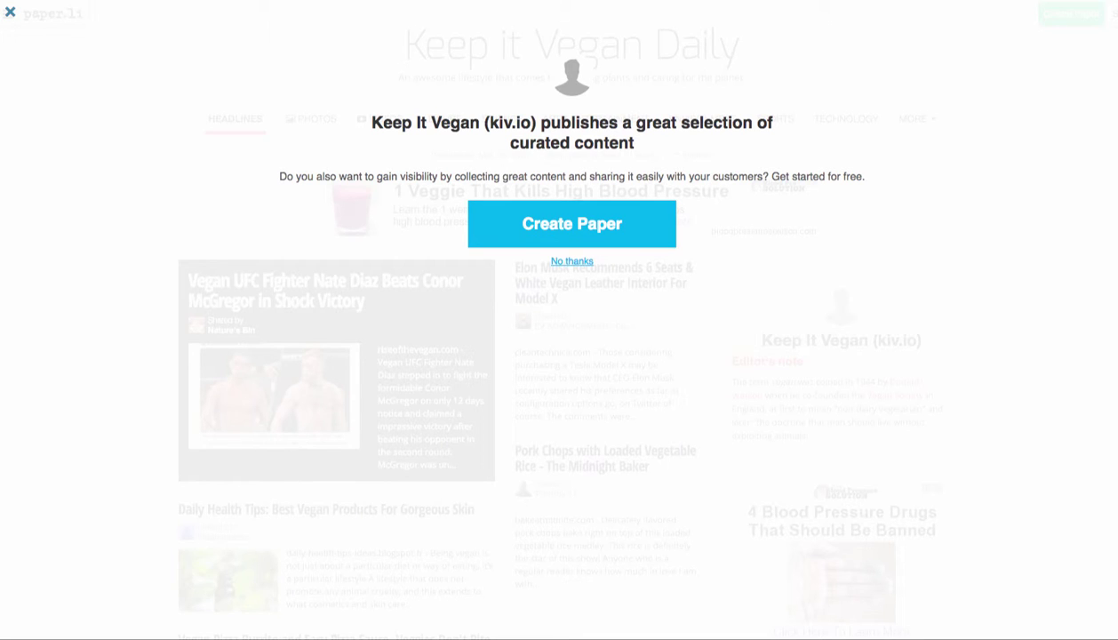
key("alt+Left")
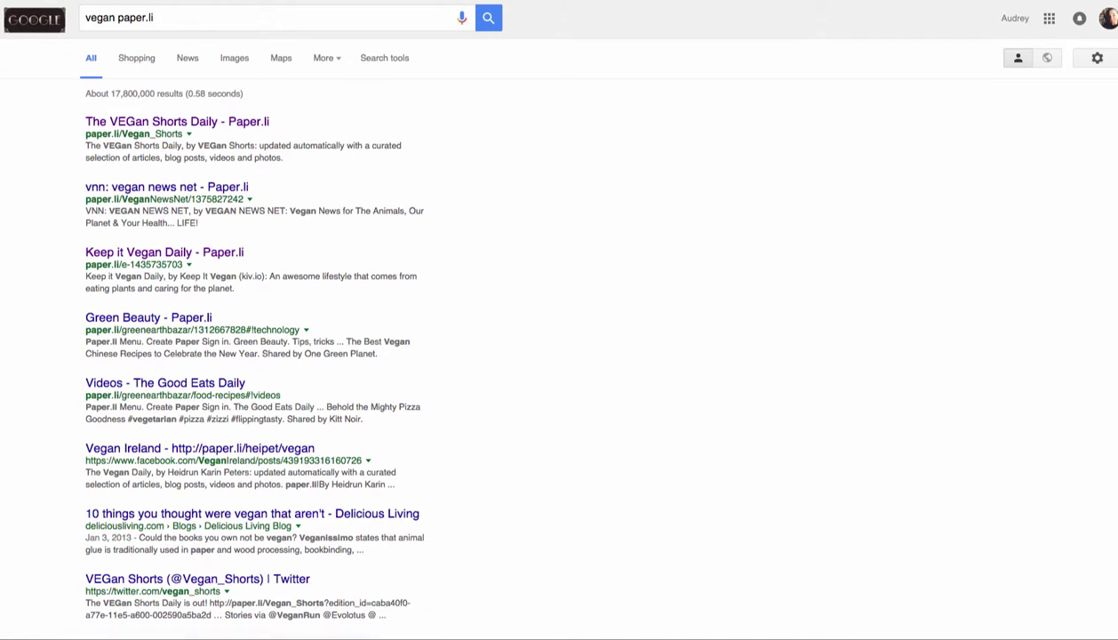
left_click(153, 122)
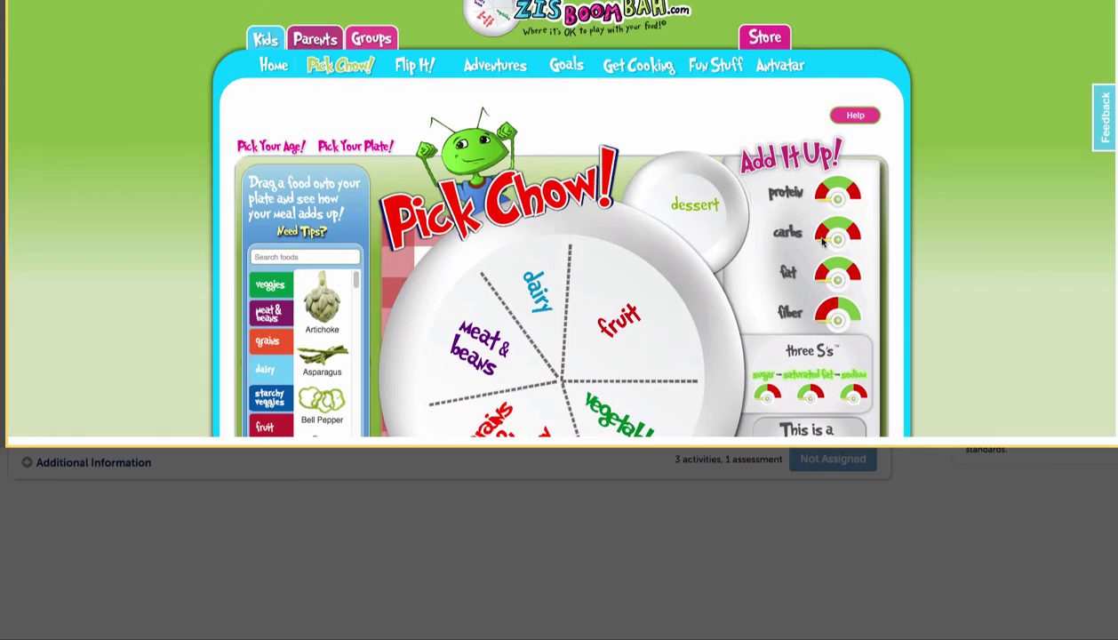
- Start an Embed Your Own Activity item titled 'Search Paper.li'
scroll(804, 244, "up", 5)
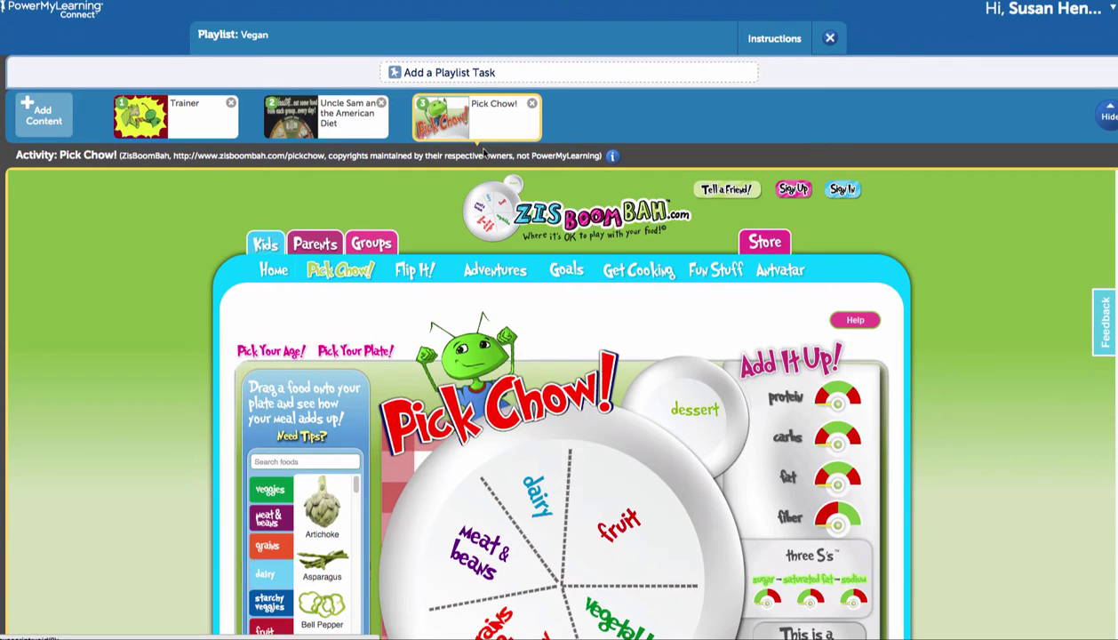
left_click(30, 114)
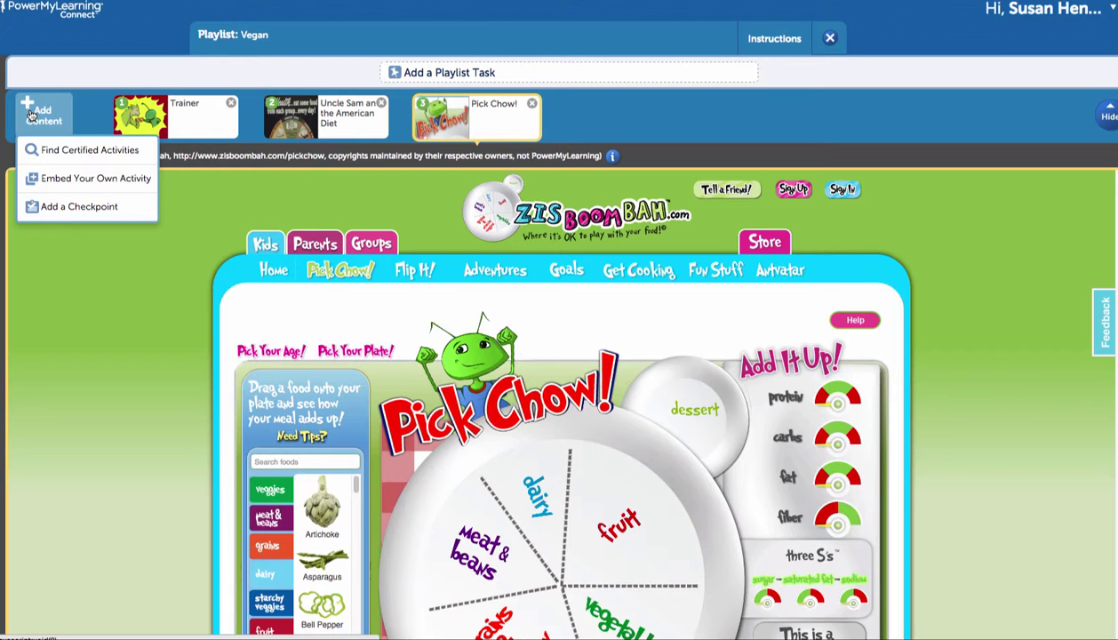
left_click(68, 178)
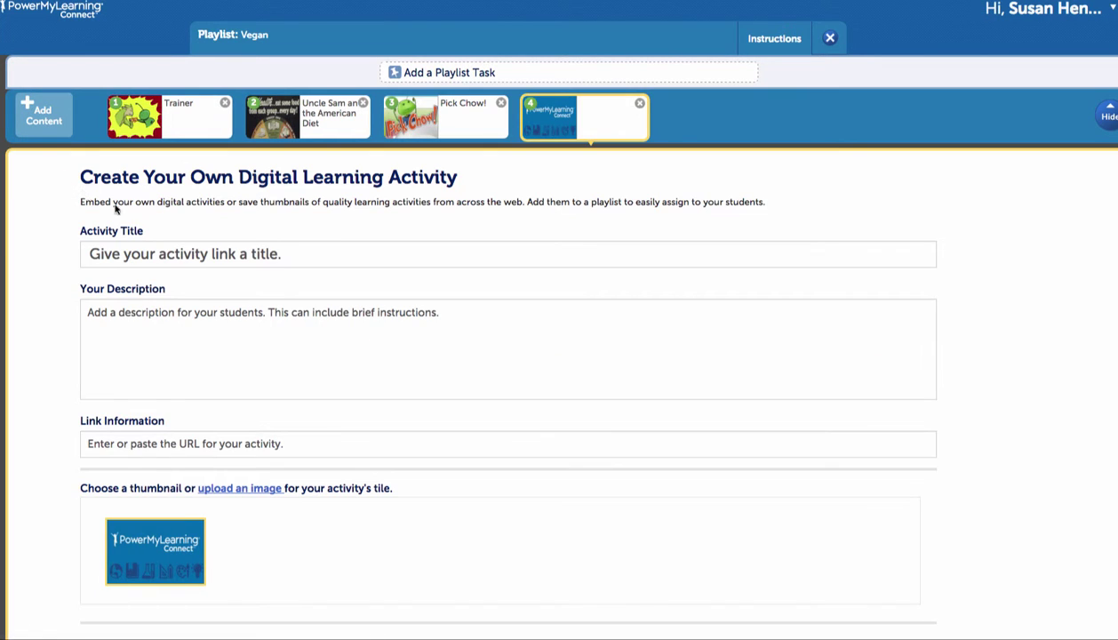
left_click(138, 253)
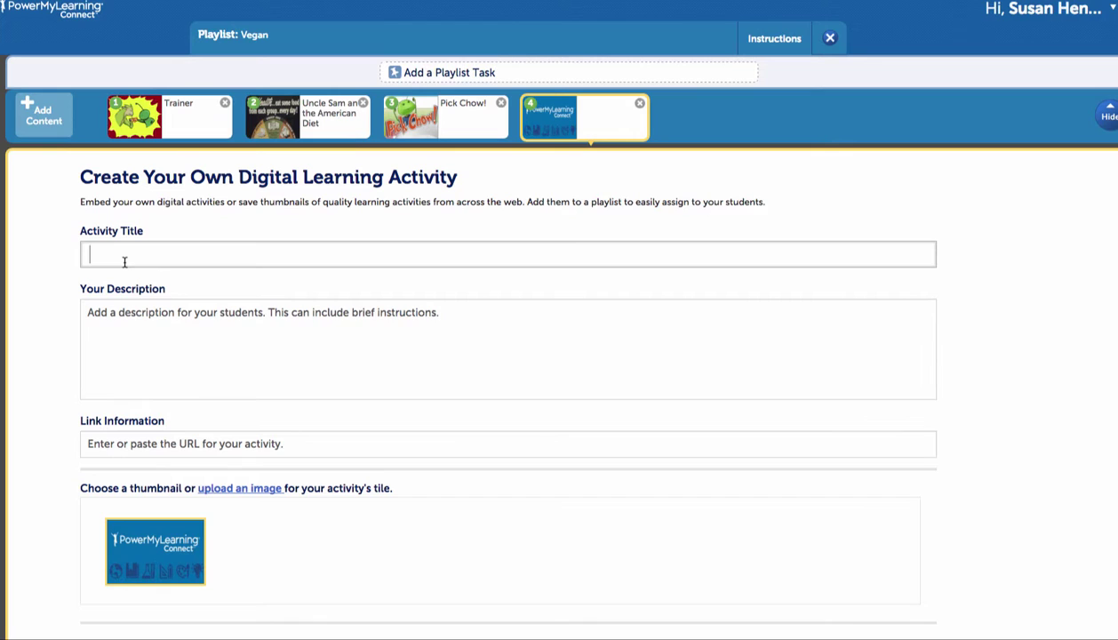
type("Search Paper.")
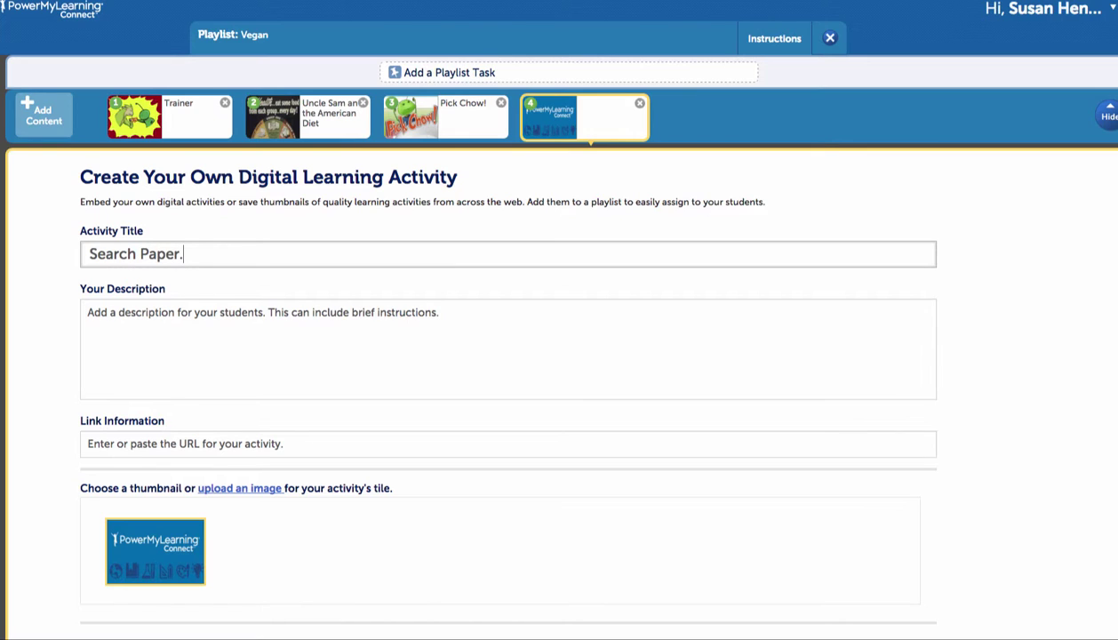
type("li")
- Describe it as 'Take time to search and find...', paste the paper.li/Vegan_Shorts link, and save
left_click(113, 328)
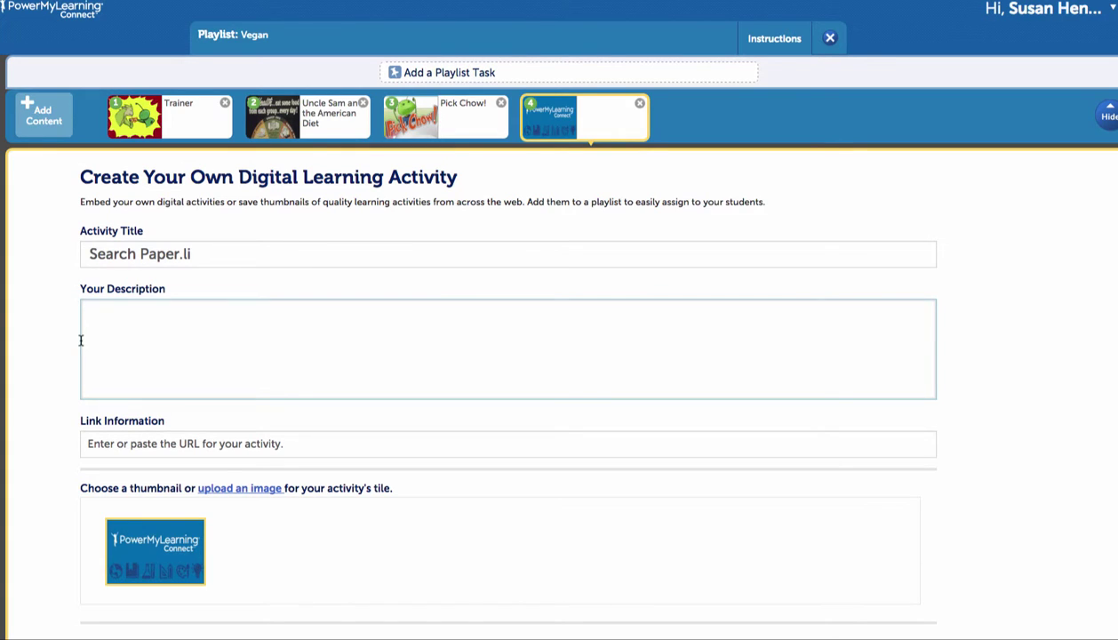
type("Take time to search and find")
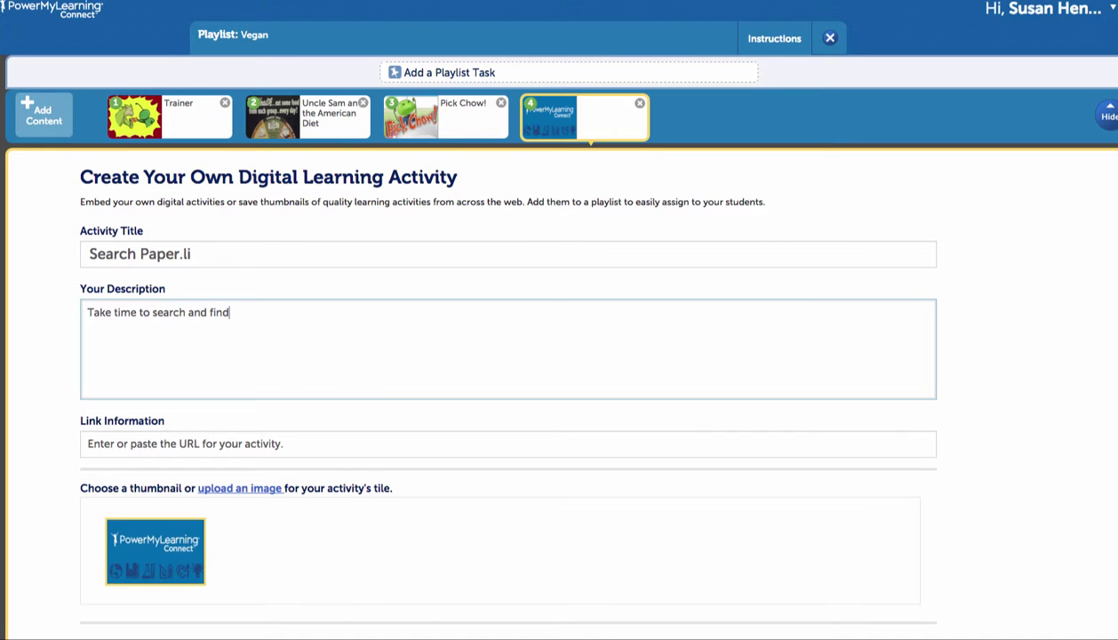
type("...")
key("Tab")
type("http://paper.li/Vegan_Shorts")
scroll(304, 505, "down", 2)
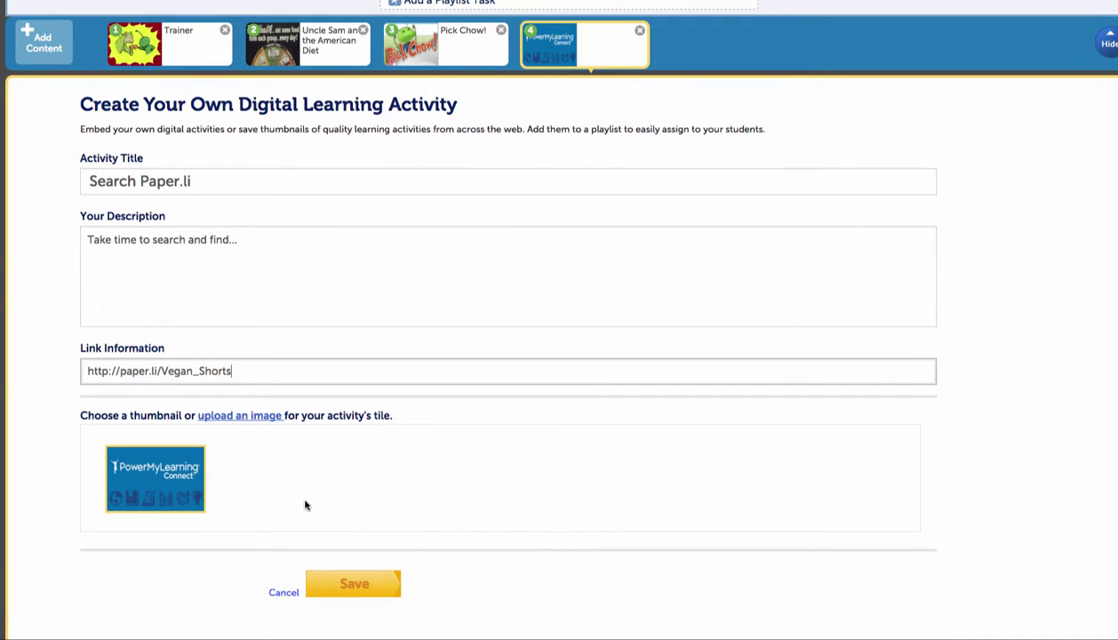
left_click(369, 586)
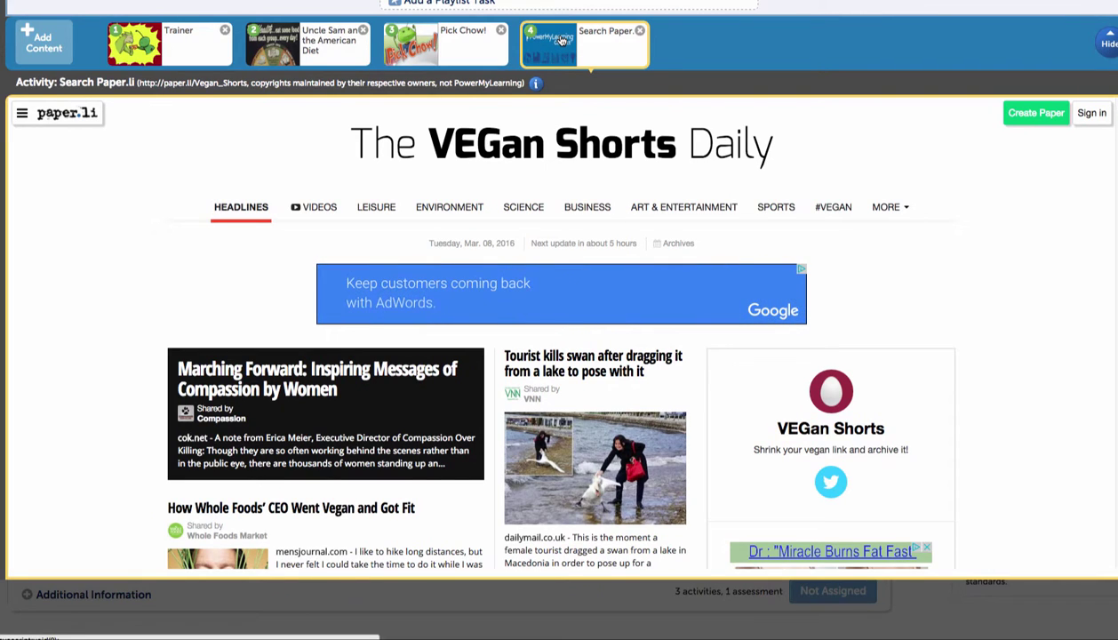
- Add a new checkpoint to the Vegan playlist from Add Content
left_click(55, 45)
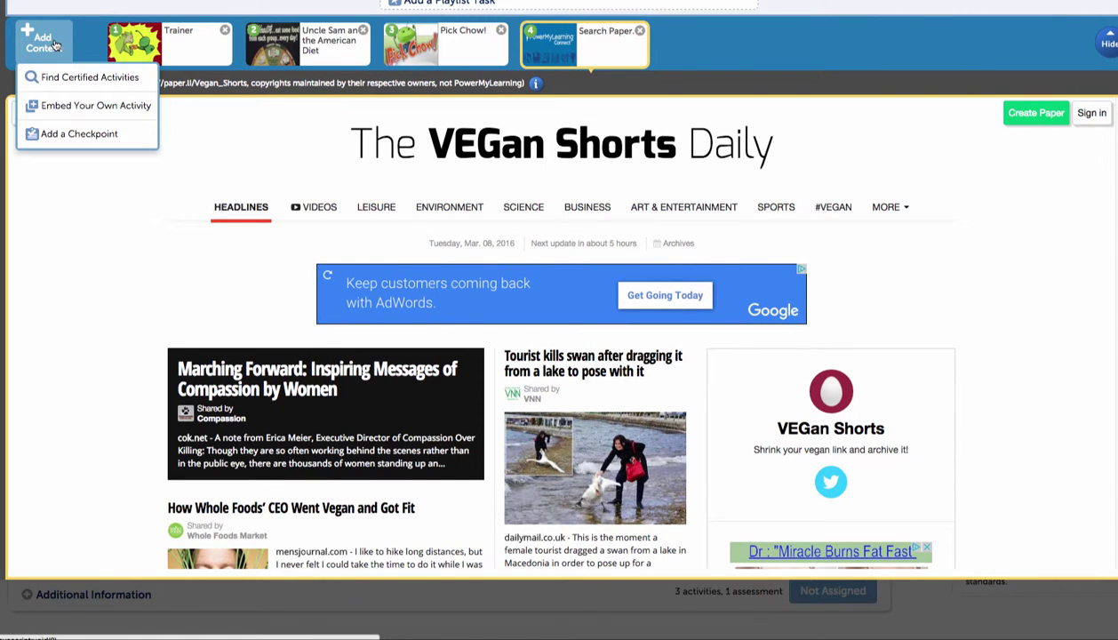
left_click(55, 135)
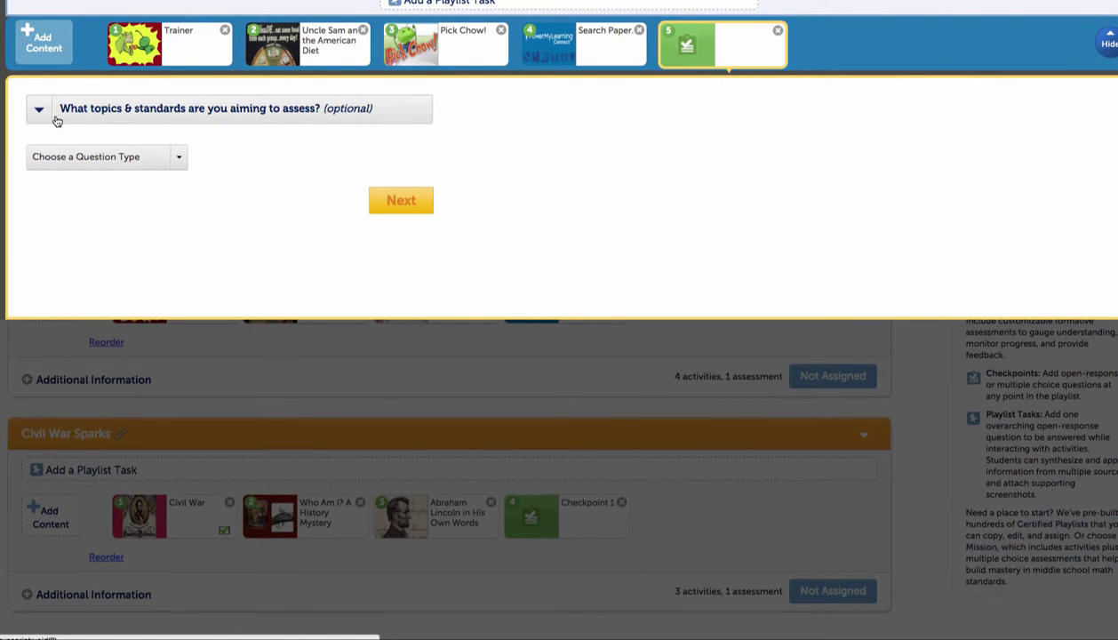
- Align the checkpoint to the Science and Health subjects
left_click(39, 111)
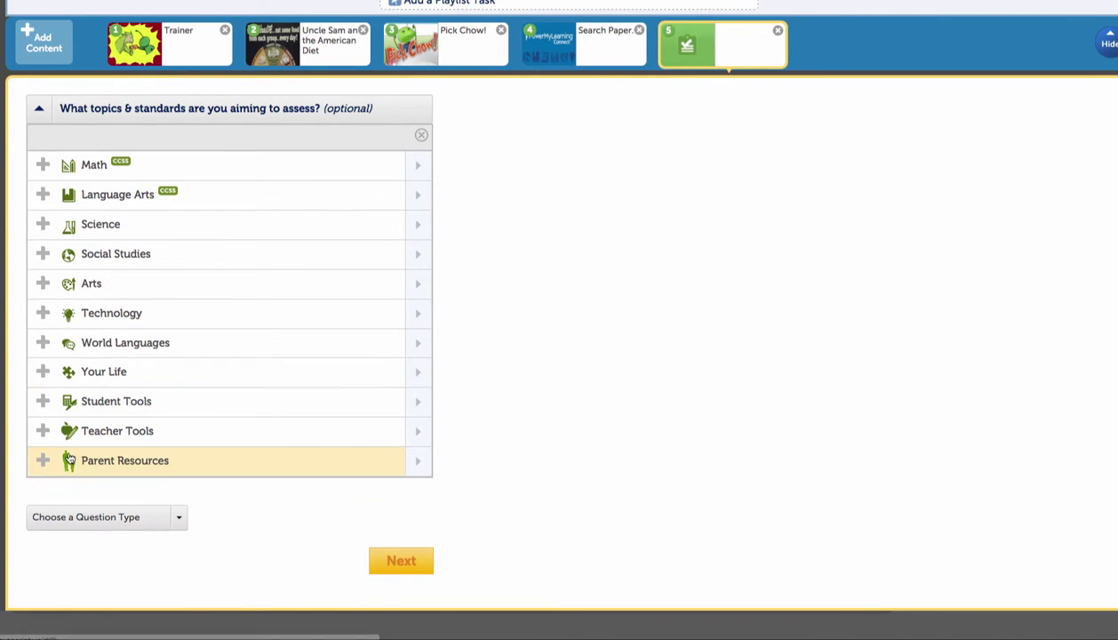
left_click(70, 226)
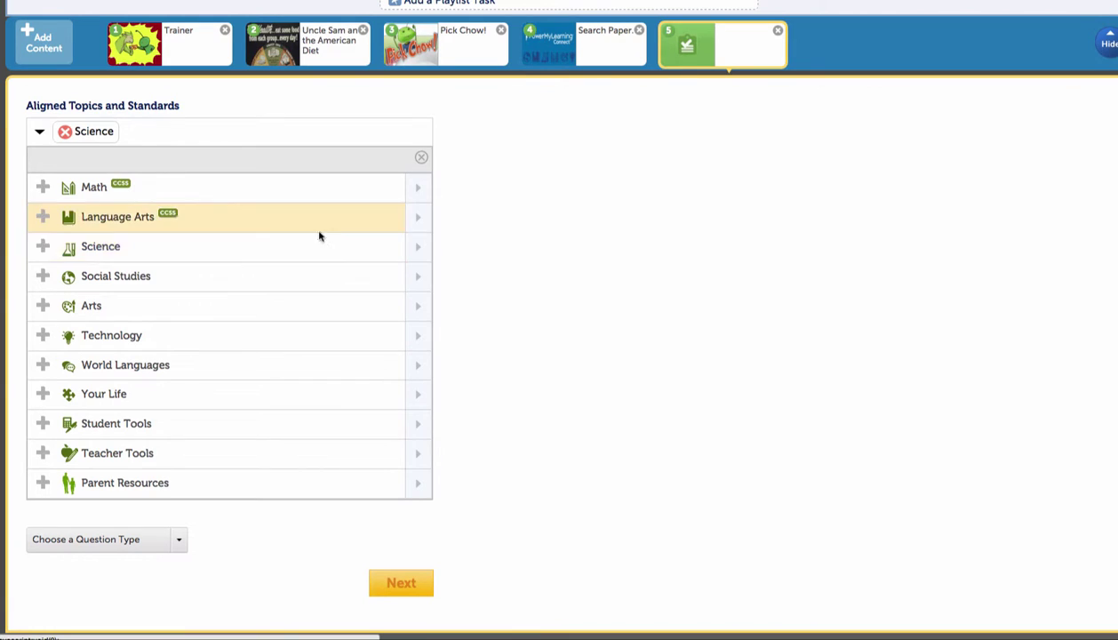
left_click(416, 247)
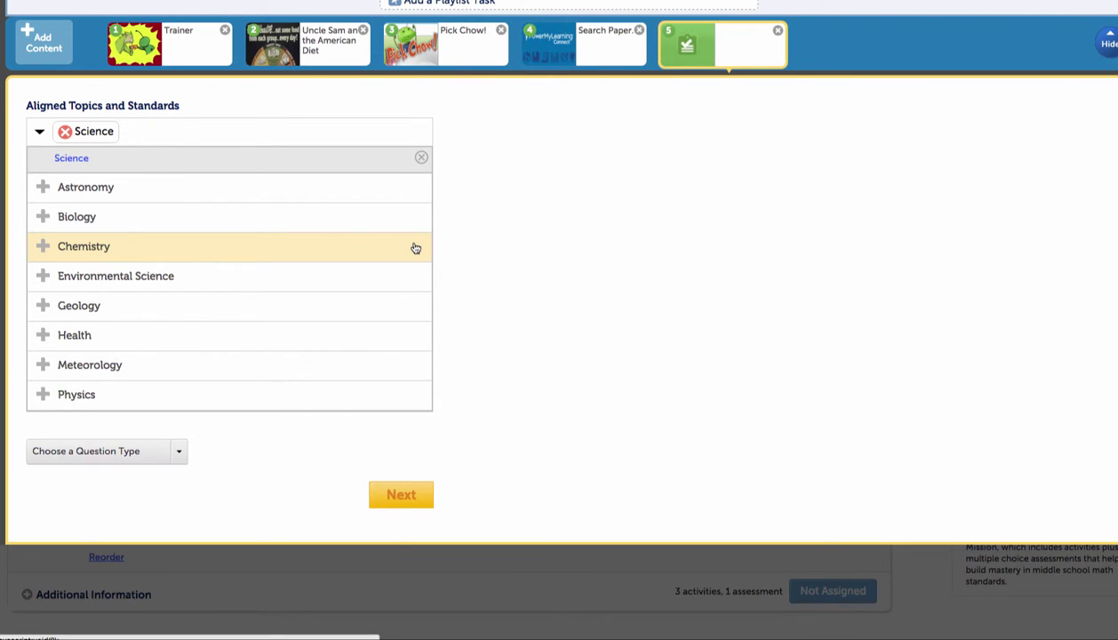
left_click(142, 336)
- Choose Open Response as the question type and continue to the prompt form
left_click(178, 453)
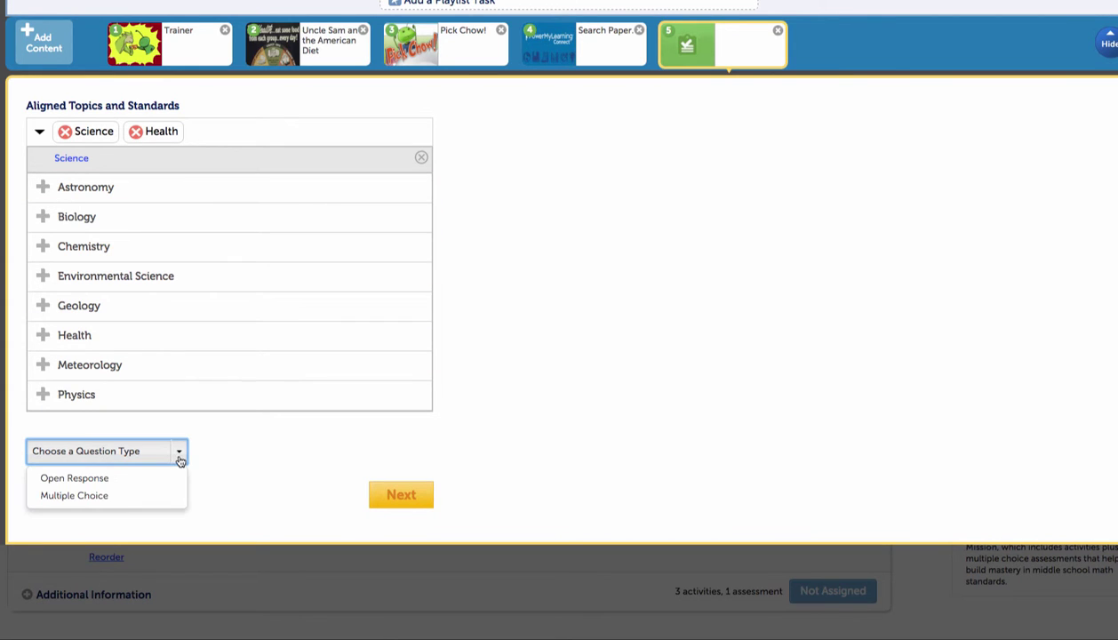
left_click(119, 485)
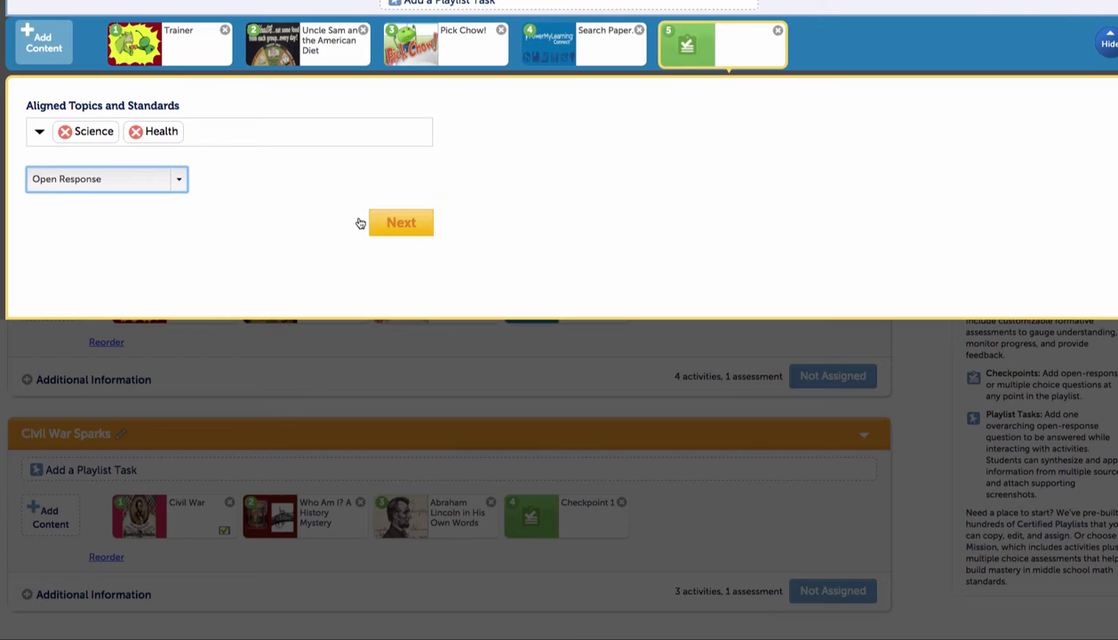
left_click(387, 222)
scroll(386, 225, "down", 3)
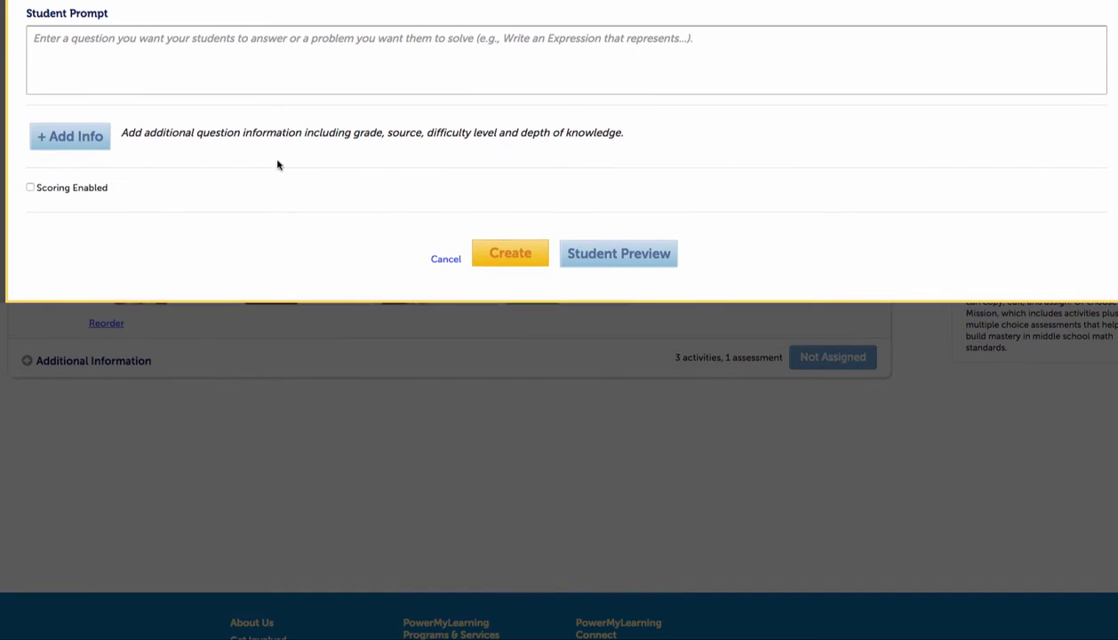
- Enter the student prompt 'At this point in learning what new driving questions do you have?'
left_click(258, 56)
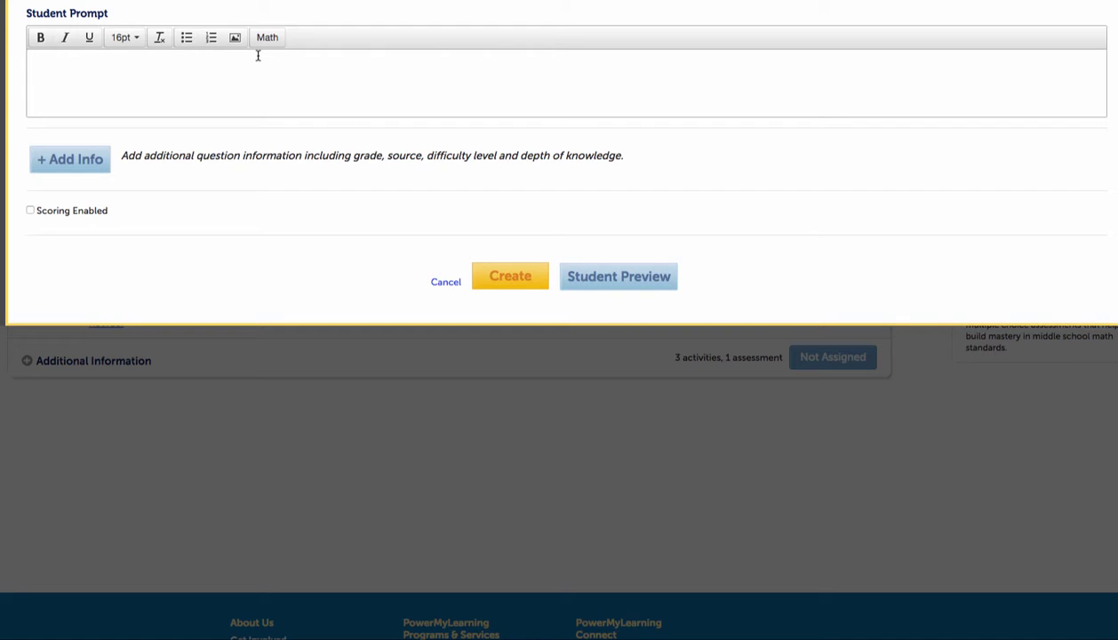
left_click(258, 56)
type("At this point in learning w")
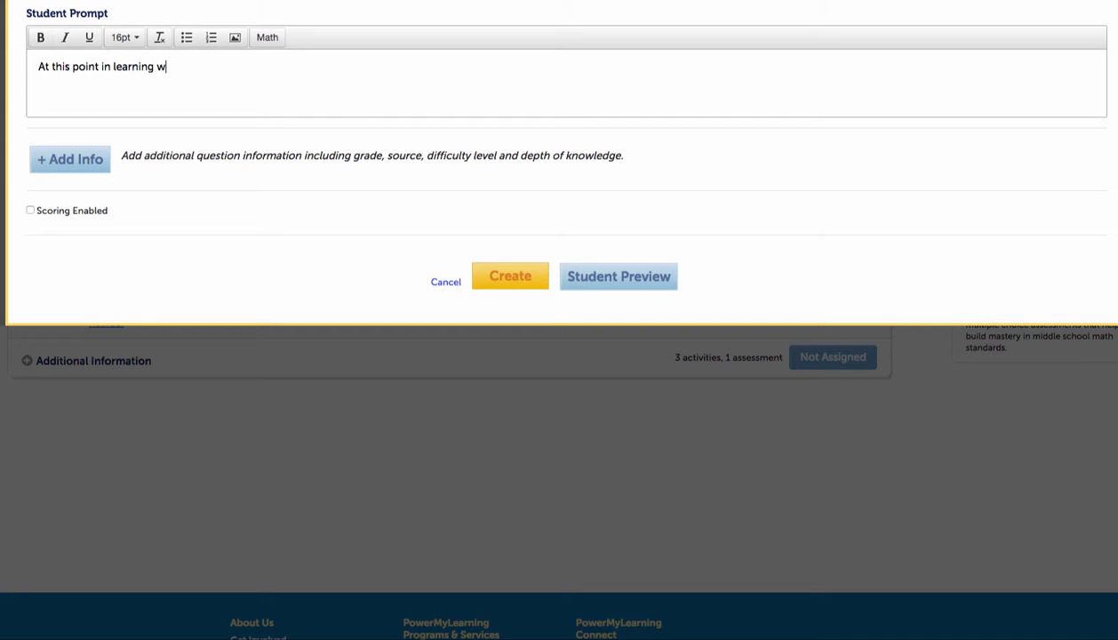
type("hat new driving quest")
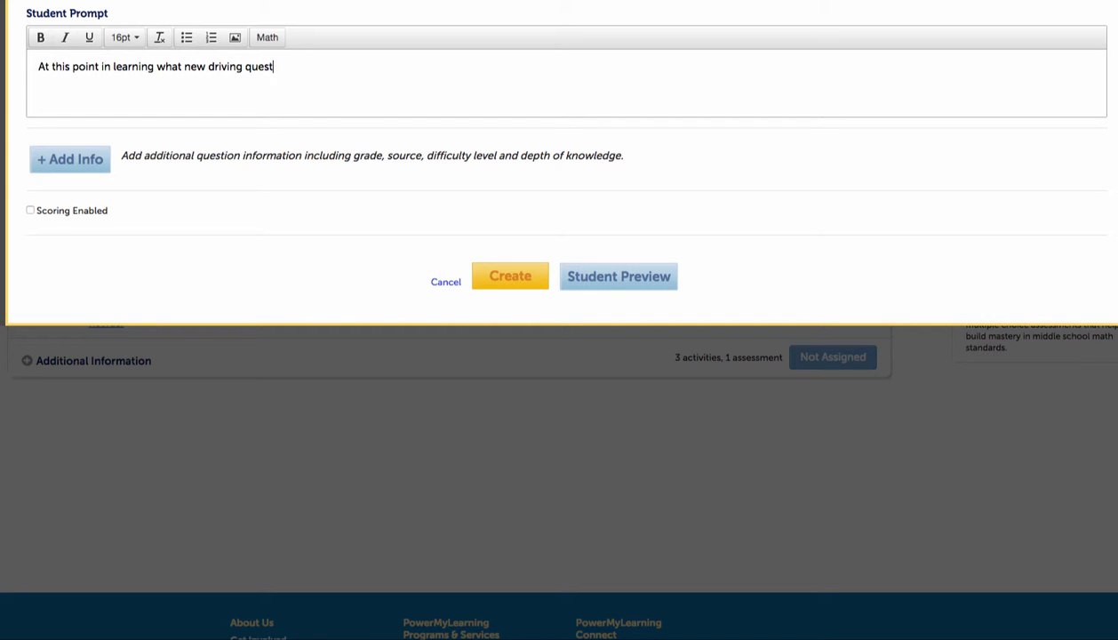
type("ions do you have?")
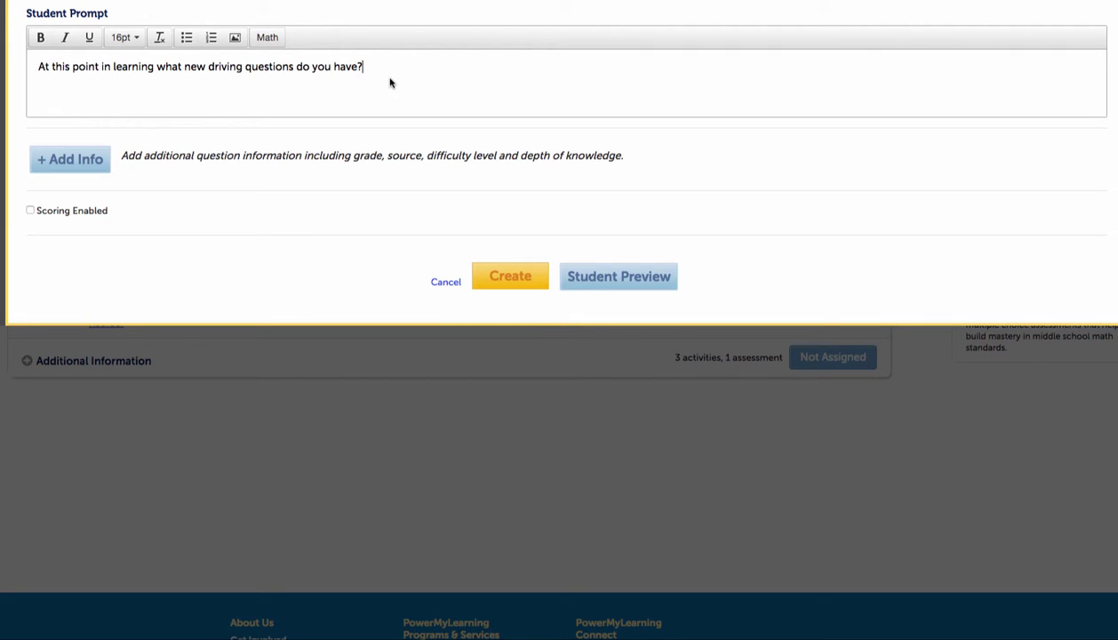
- Create the checkpoint so it is saved as Checkpoint 1 in the playlist
left_click(522, 278)
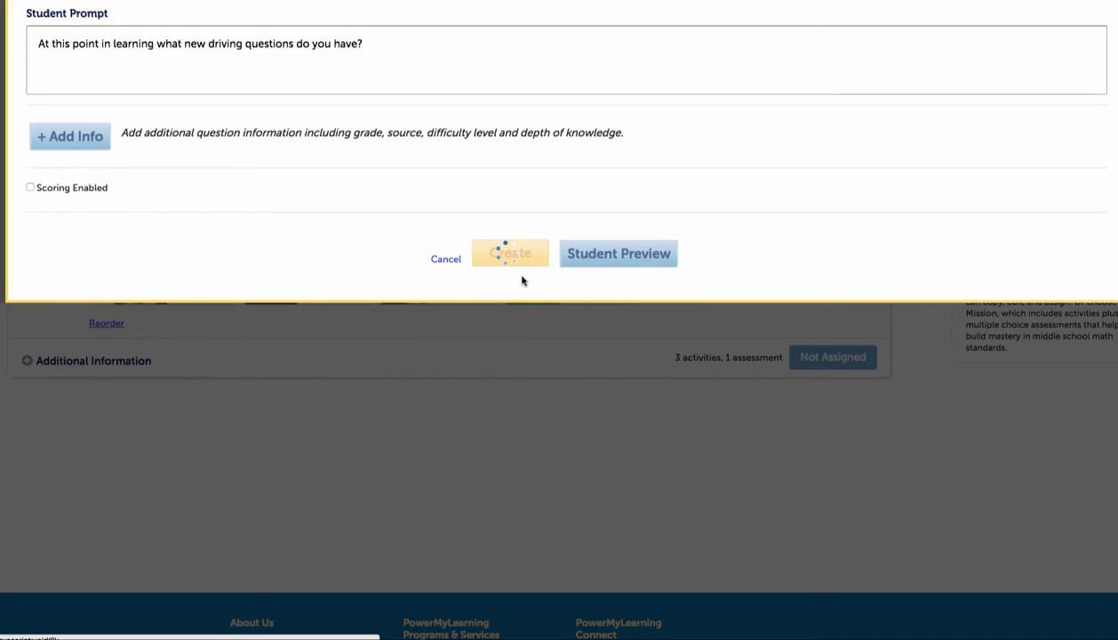